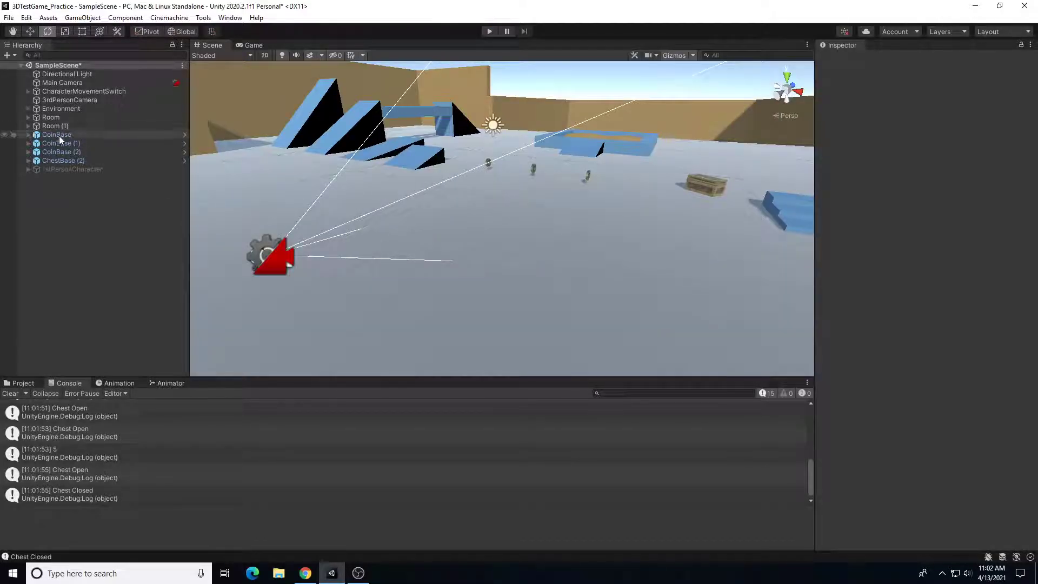
Step: Delete CoinBase through ChestBase (2), then strip the Interactions (Script) component from CharacterMovementSwitch
shift+click(75, 161)
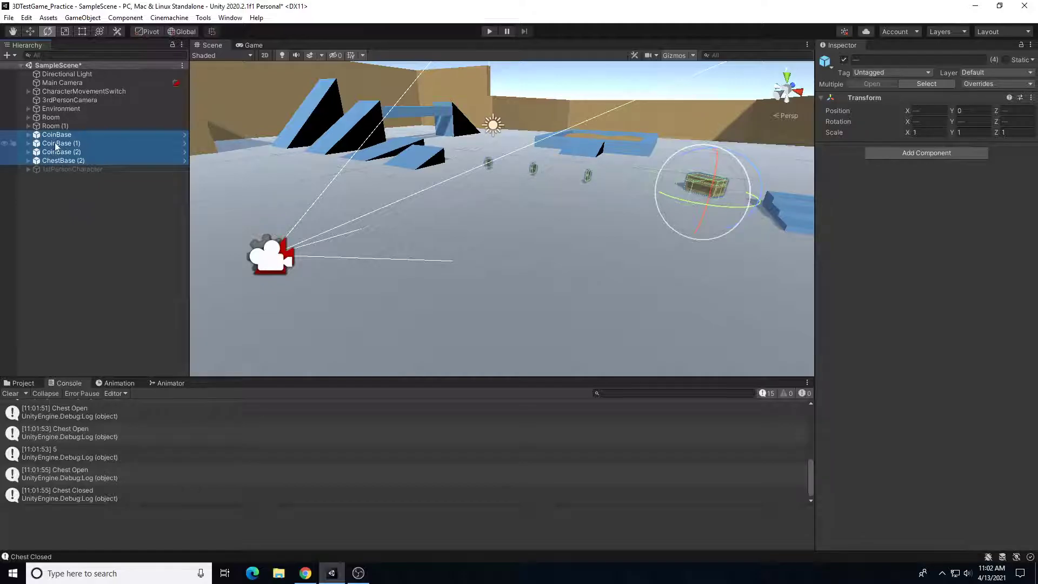
key(Delete)
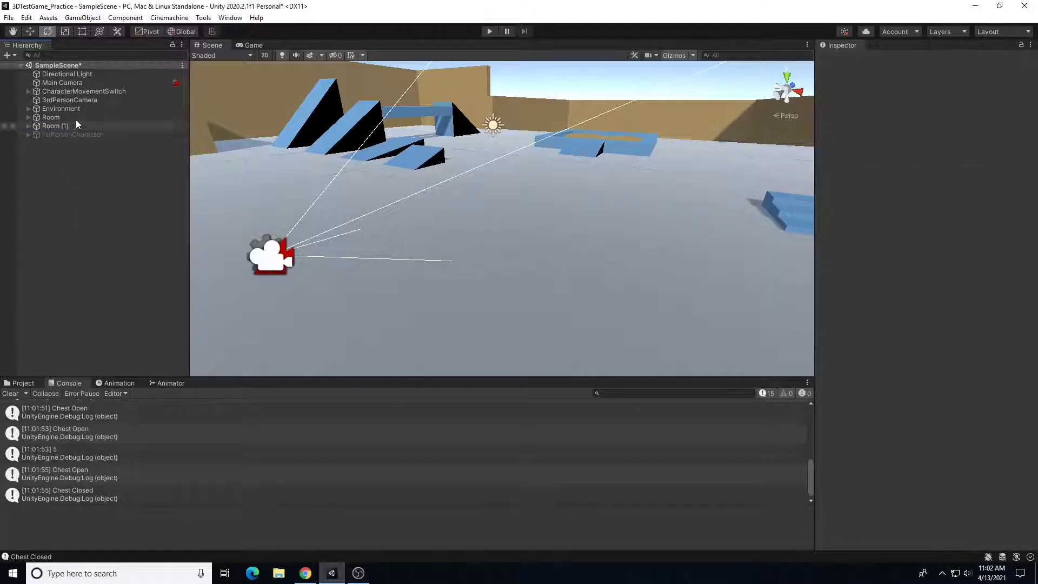
click(104, 91)
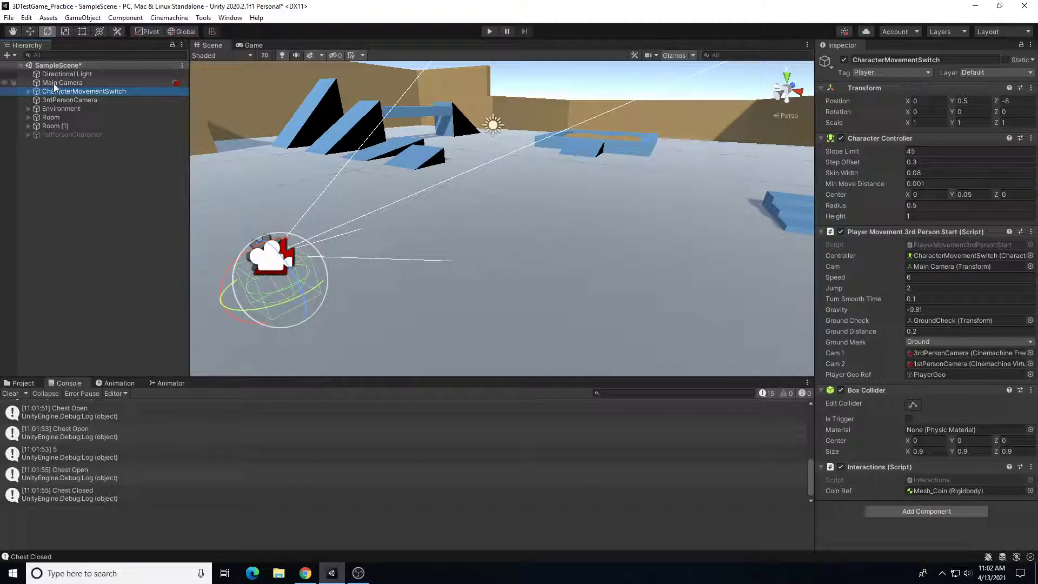
click(28, 91)
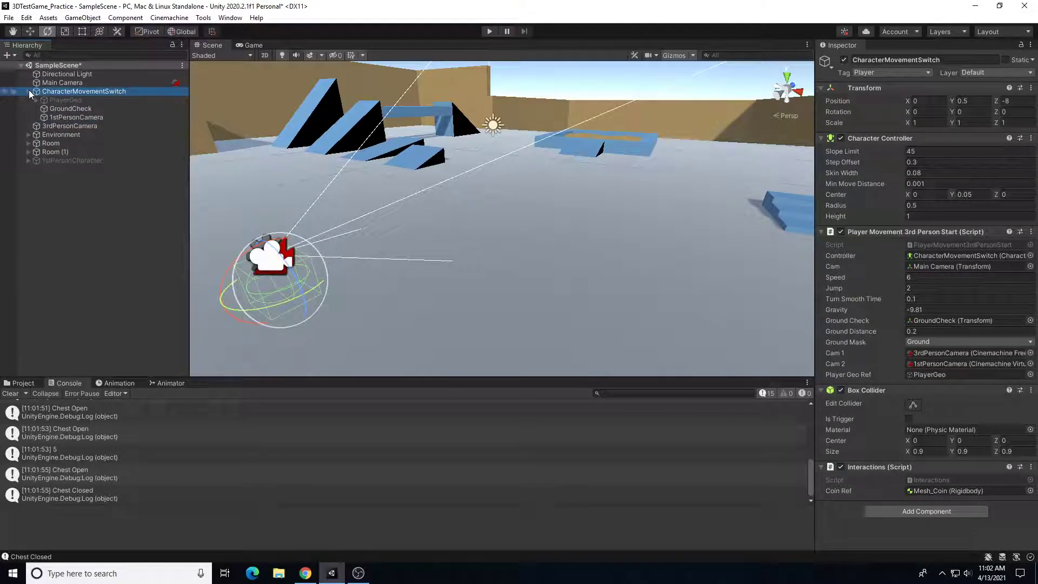
click(28, 91)
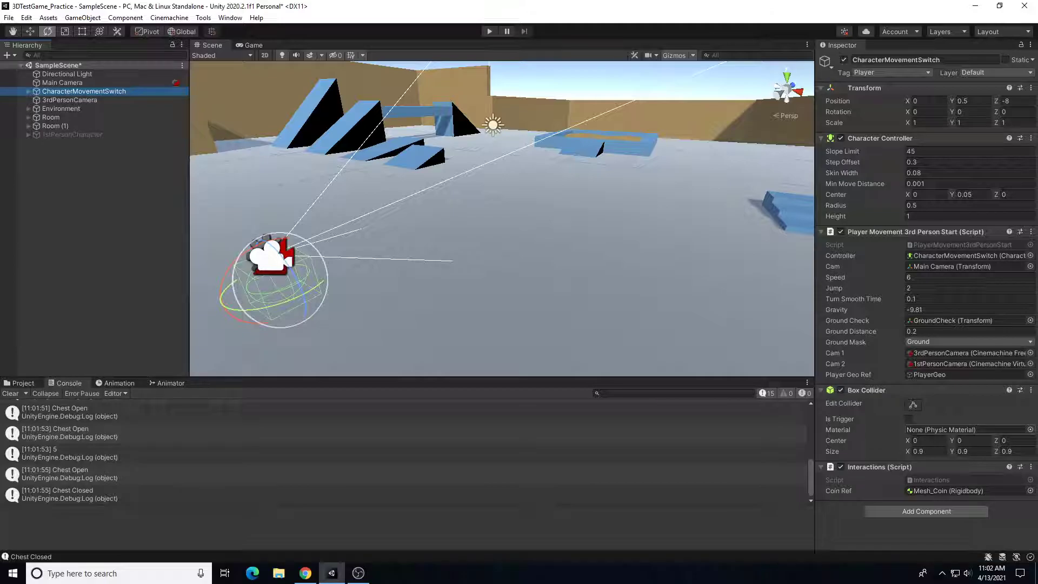
click(1031, 468)
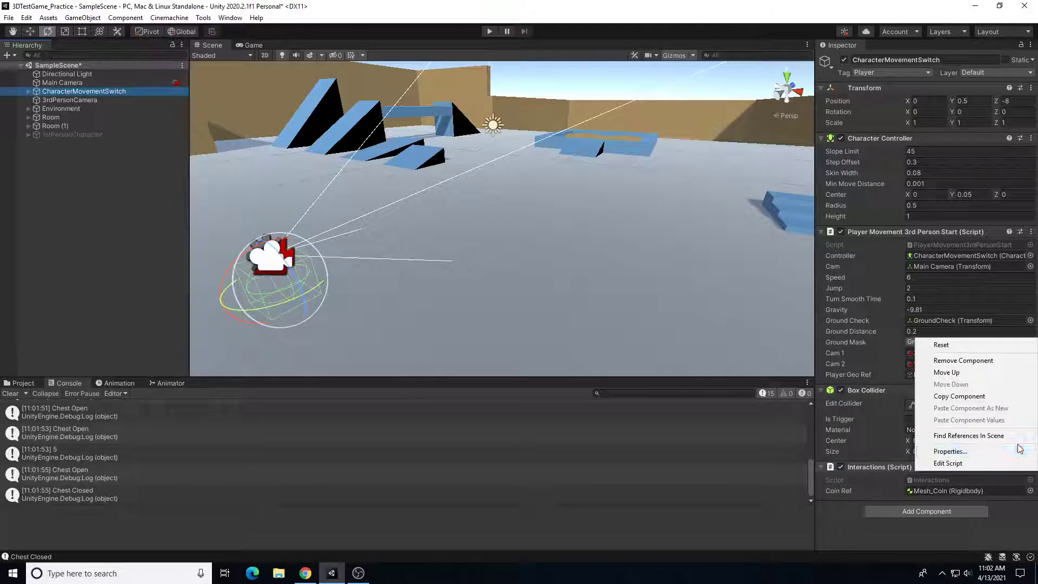
click(963, 361)
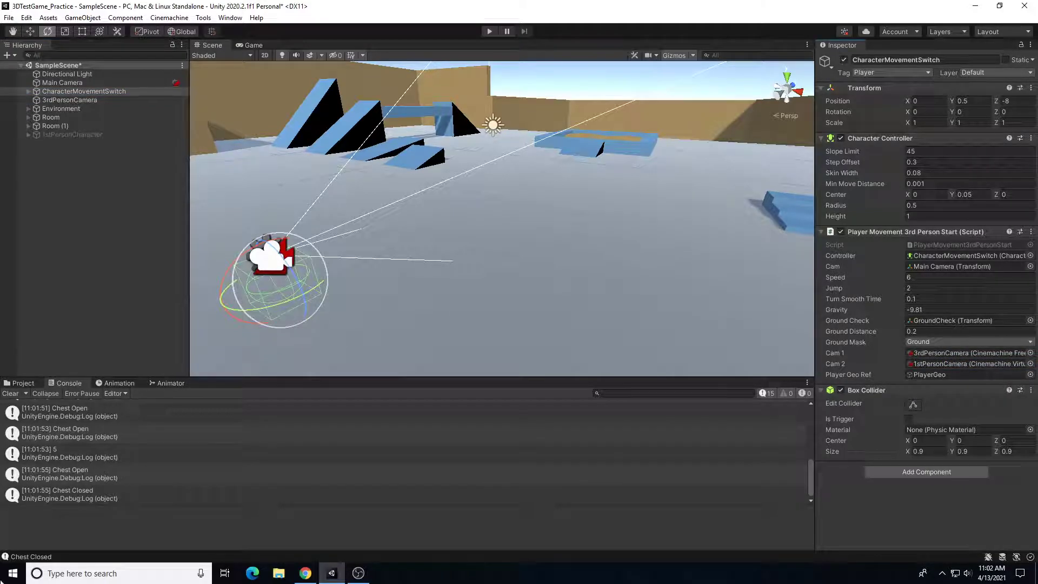
click(24, 384)
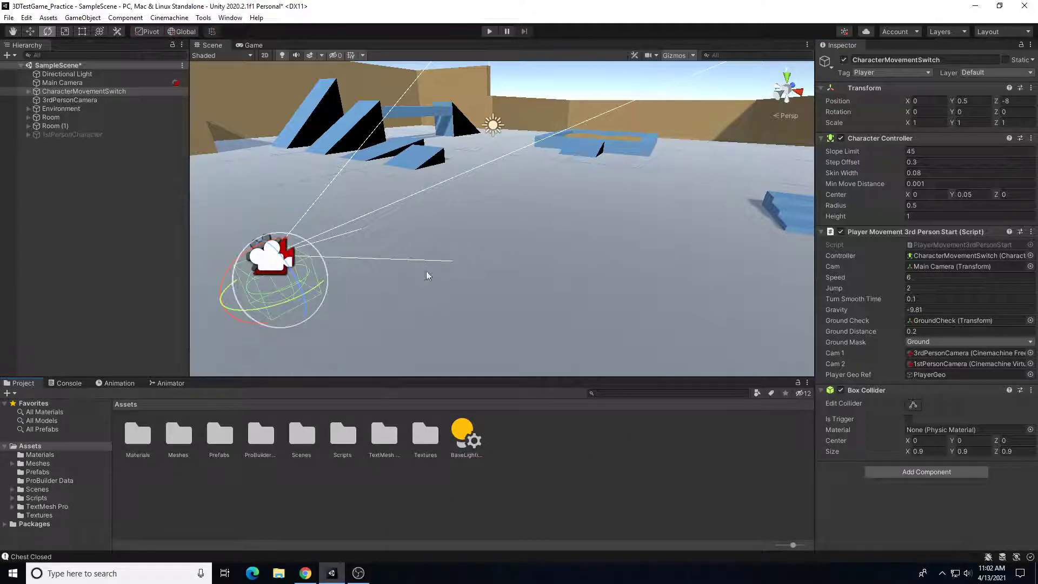
Step: Open the Meshes folder and drag Mesh_Coin into the Scene view
double_click(179, 436)
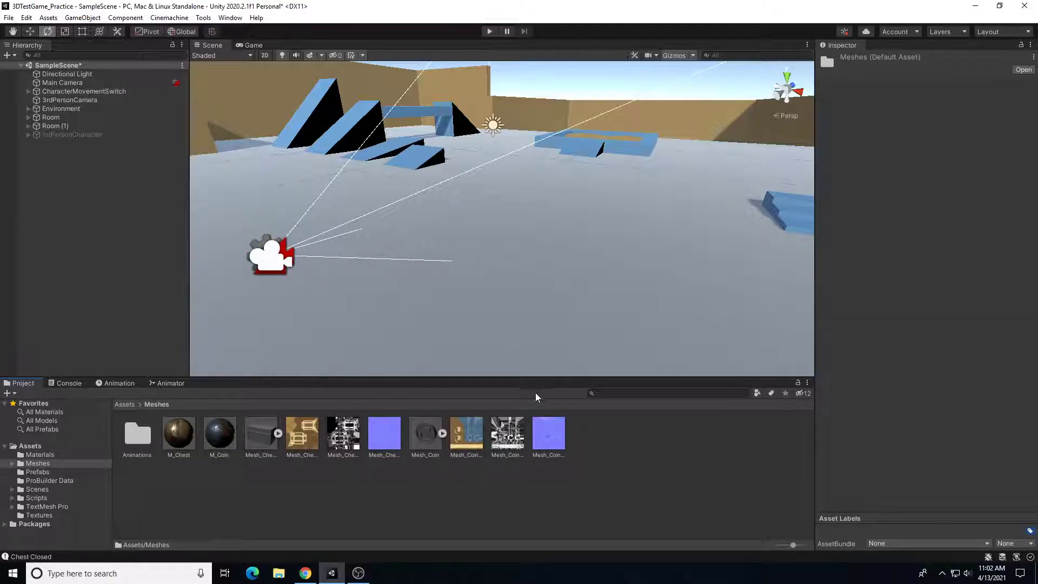
drag(426, 436, 433, 191)
key(w)
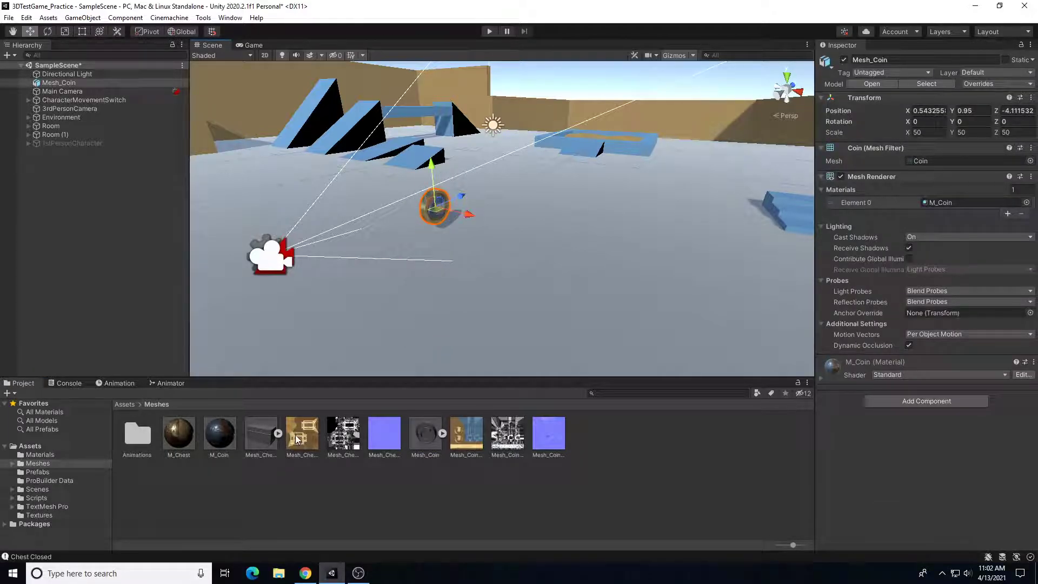
drag(280, 431, 608, 186)
key(Delete)
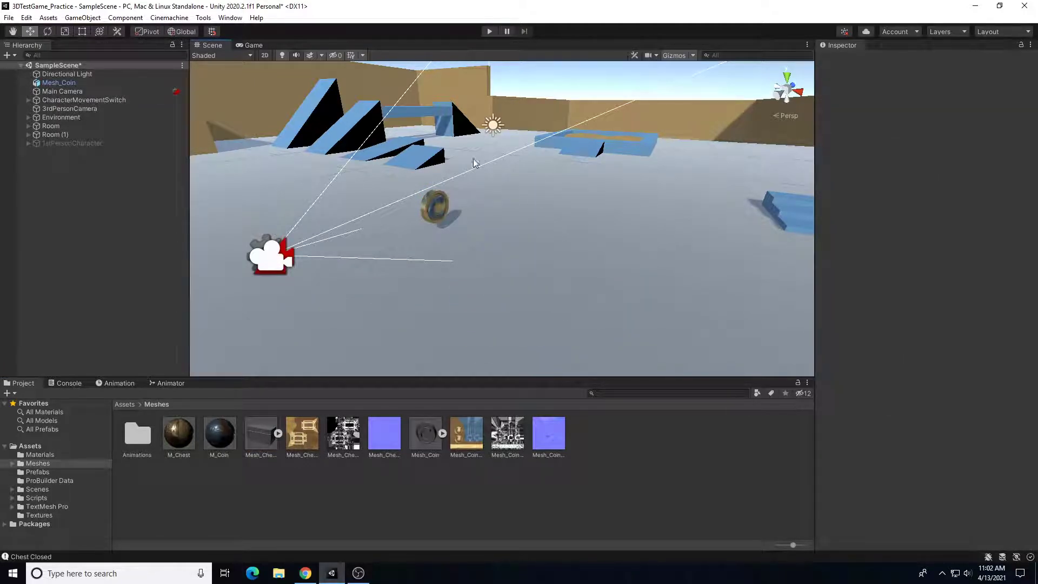
Step: Preview the coin in Play mode, then delete it from the scene
click(490, 31)
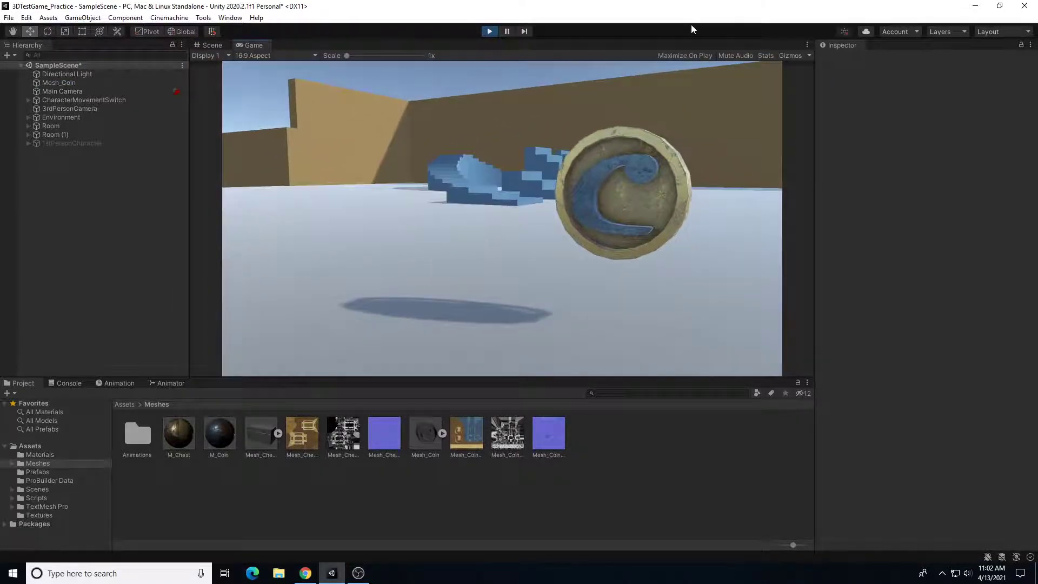
click(490, 31)
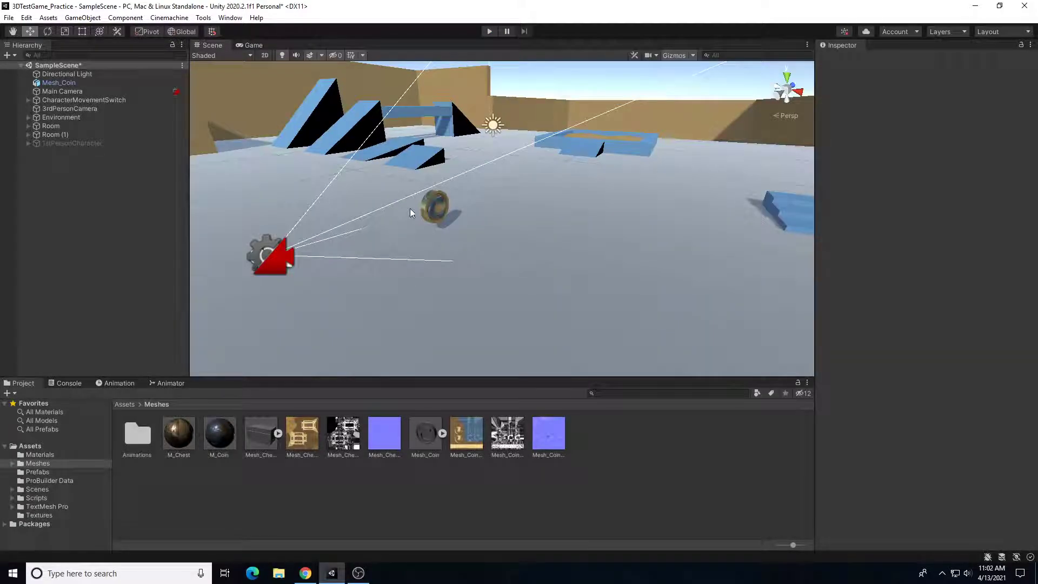
click(431, 215)
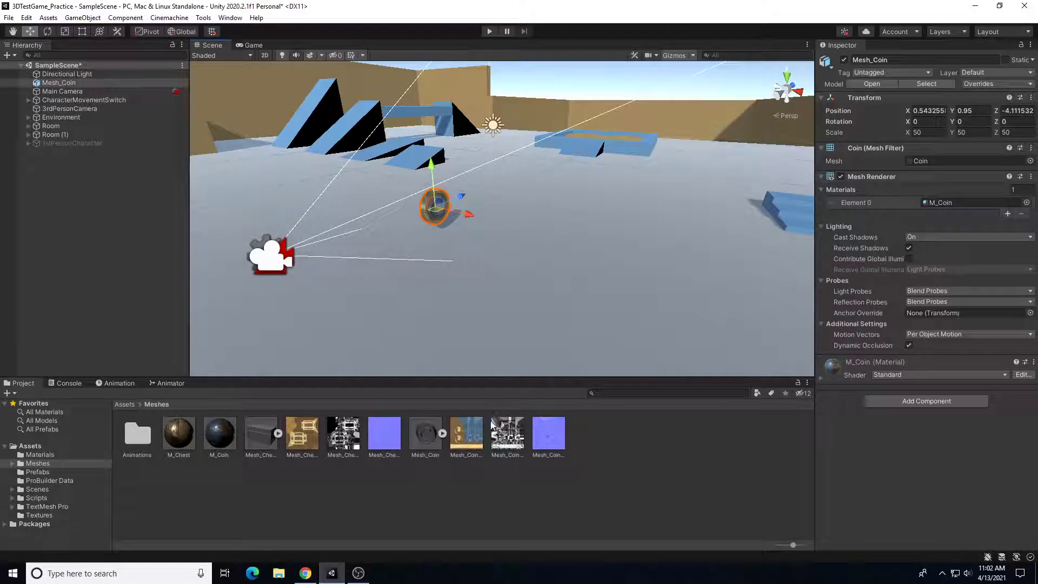
key(Delete)
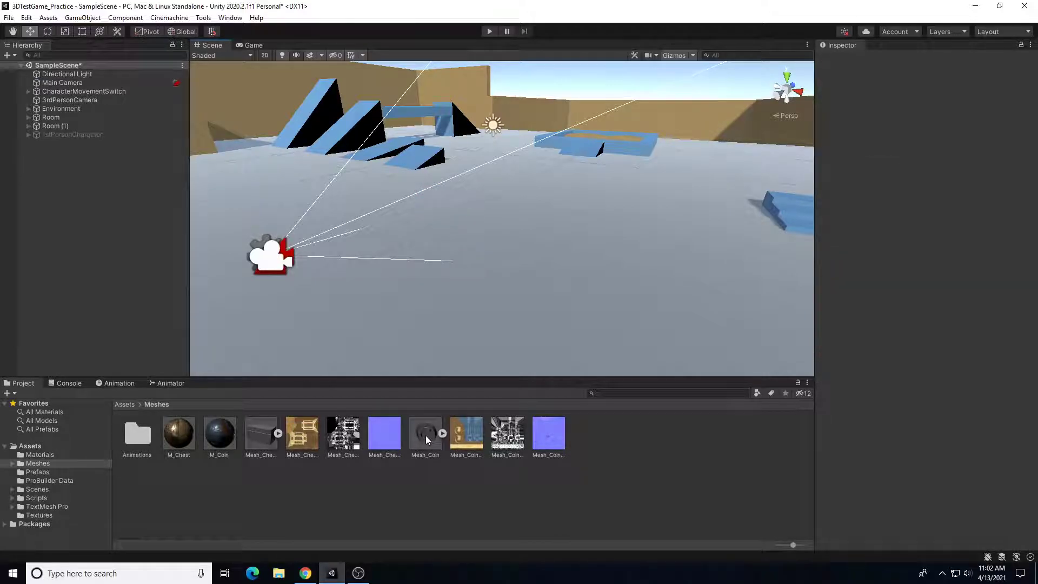
Step: Drag Mesh_Coin into the Hierarchy, rename it CoinIndividual, and reset its Transform
drag(426, 436, 78, 216)
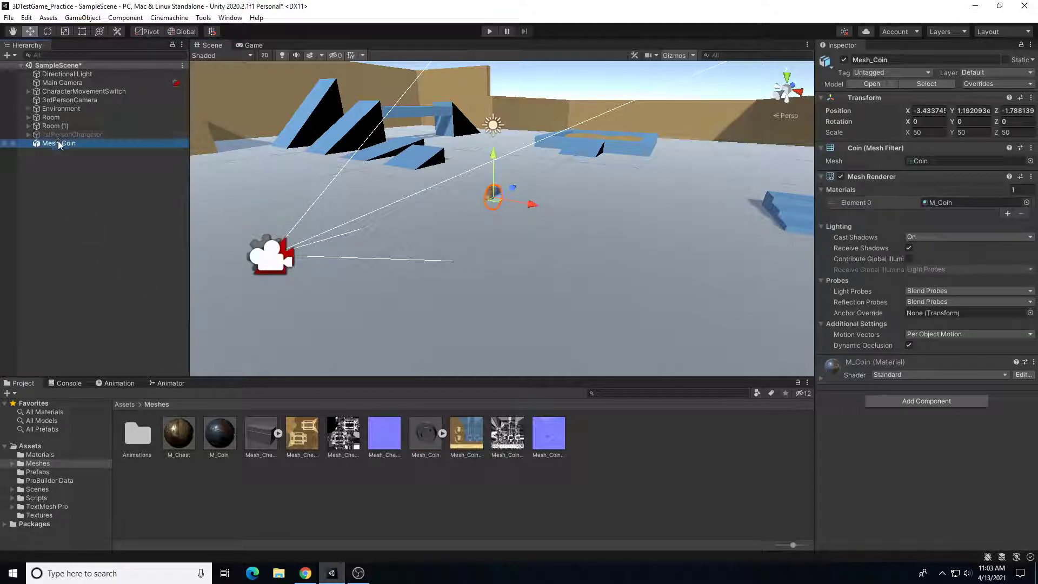
click(876, 60)
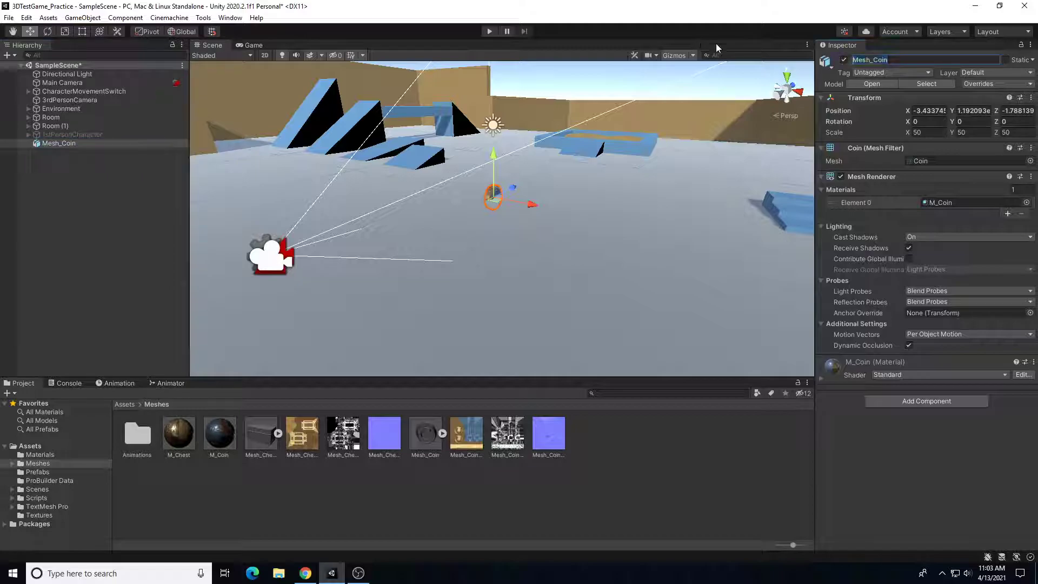
key(Home)
text(CoinIndividual)
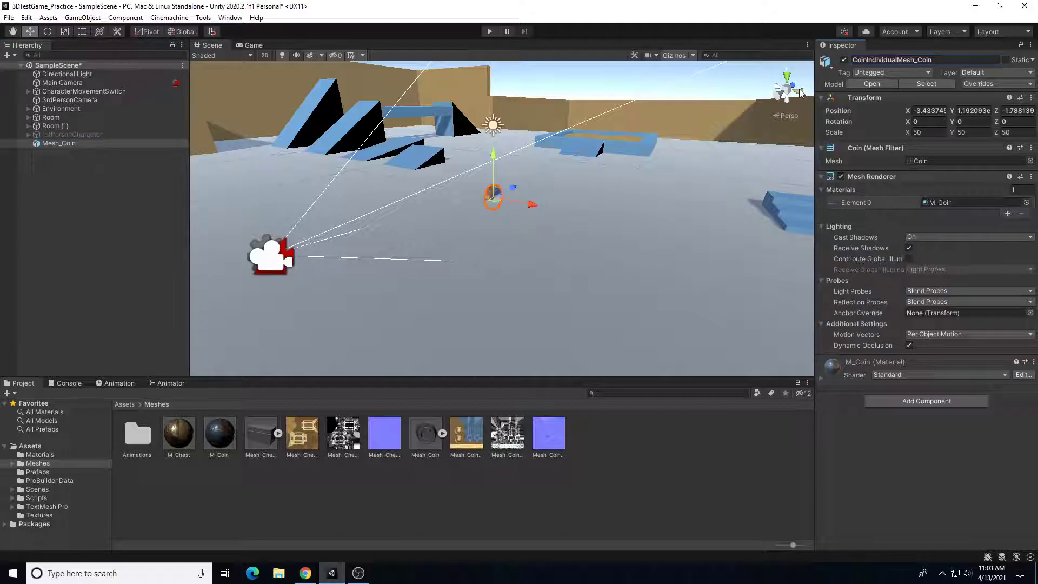
key(Delete)
key(Delete)
key(Delete)
key(Delete)
key(Delete)
key(Delete)
key(Delete)
key(Delete)
key(Return)
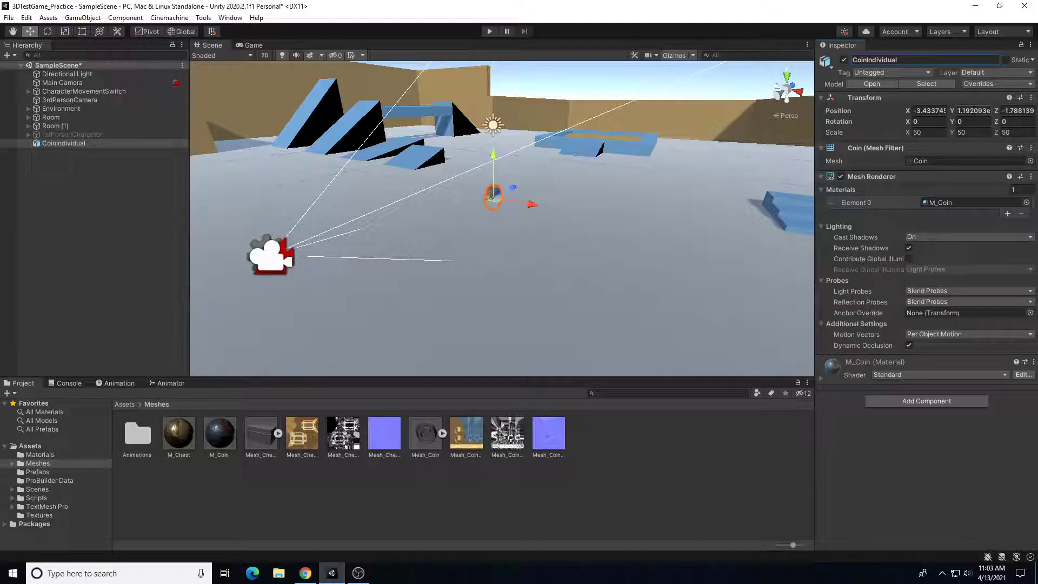
click(1031, 97)
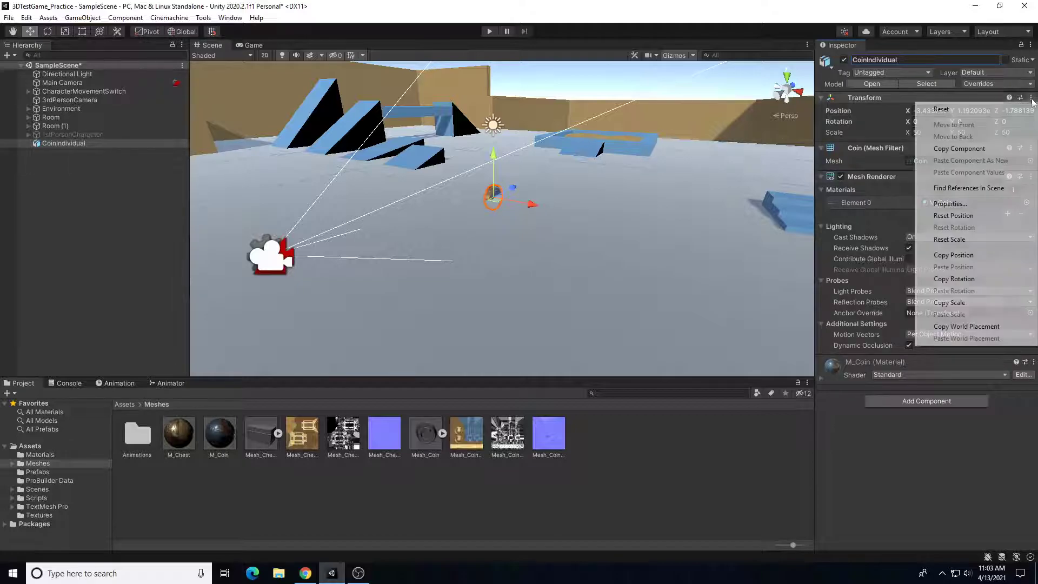
click(1008, 114)
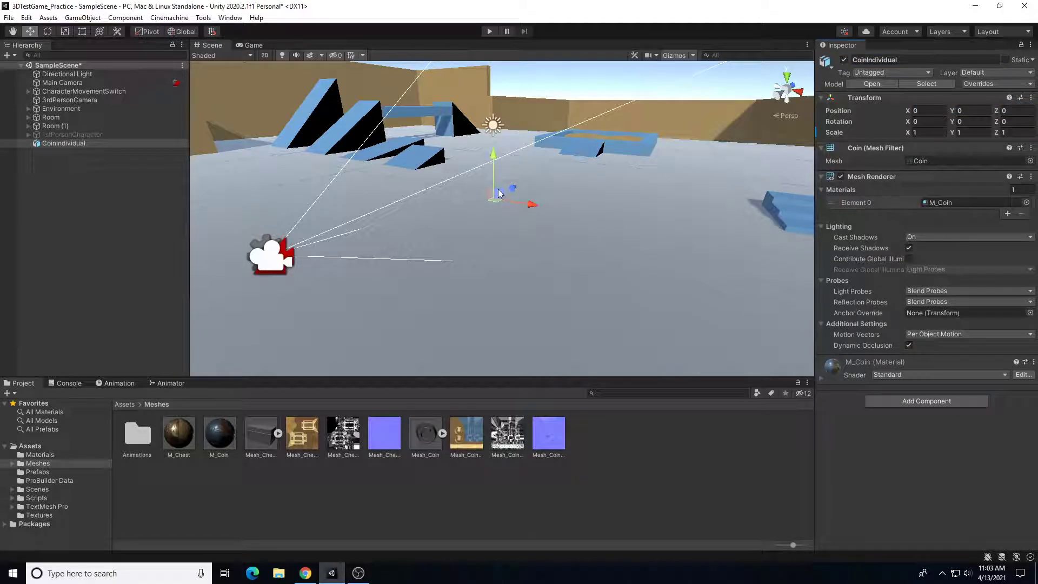
Step: Frame the coin and drag it up to about 0.92 above the floor
key(f)
alt+drag(600, 236, 467, 209)
scroll(453, 222, down, 5)
drag(501, 178, 520, 153)
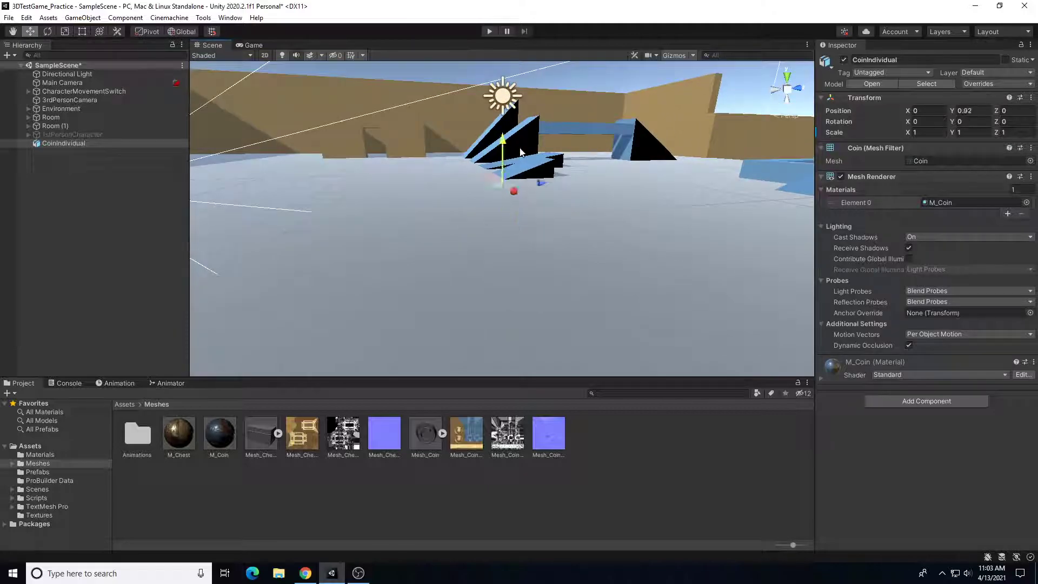
alt+drag(773, 130, 526, 238)
Step: Scale CoinIndividual to 25 on X, Y and Z
click(927, 132)
text(25)
key(Tab)
text(25)
key(Tab)
text(25)
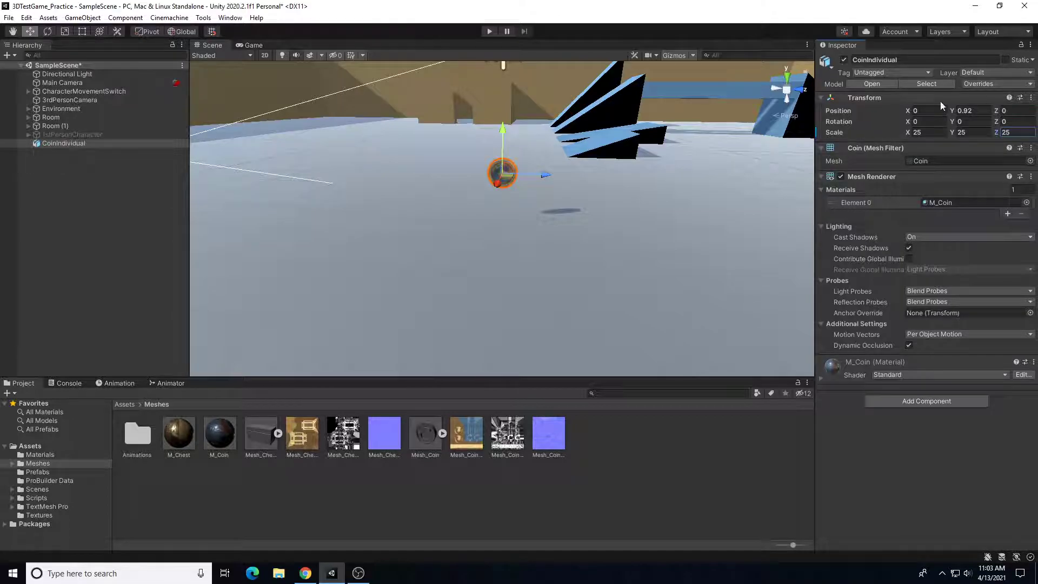
Step: Set the coin's Position Y to 1 and start Play mode to test it
click(969, 111)
text(1)
click(489, 32)
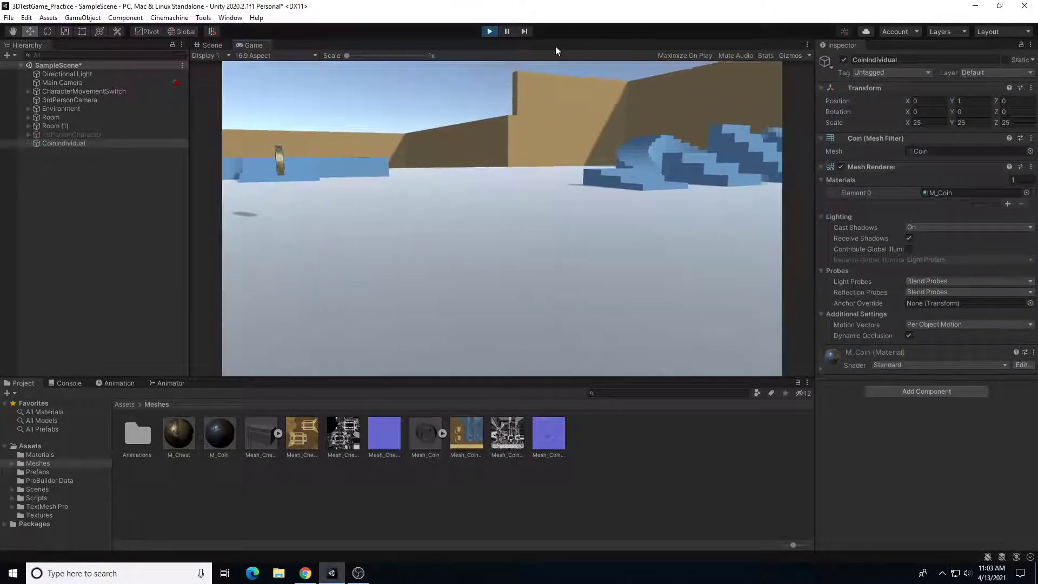
Step: Walk the player onto the coin, then set Position Y to 0.5 and rerun the game
key(w)
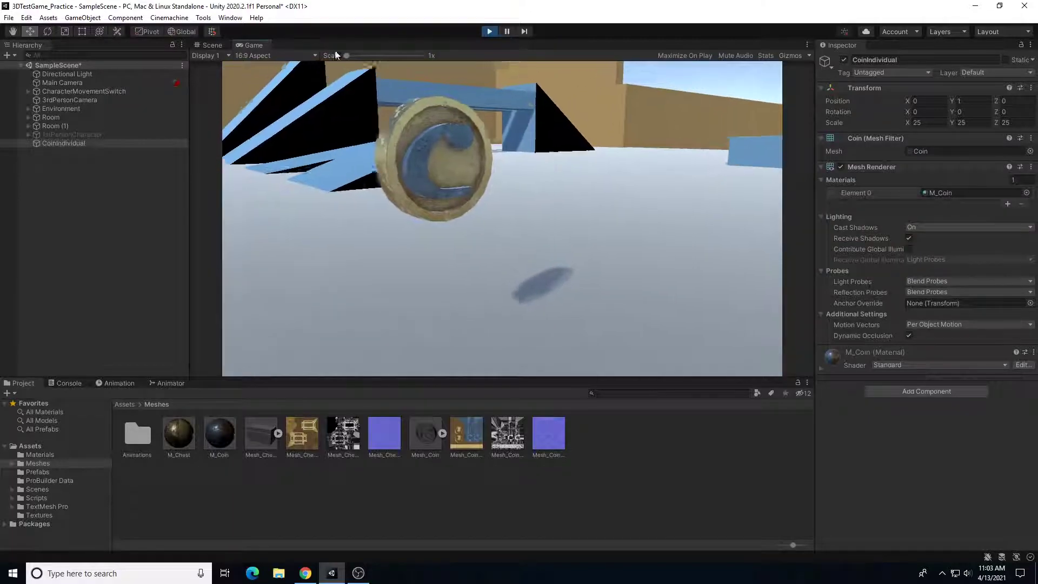
key(s)
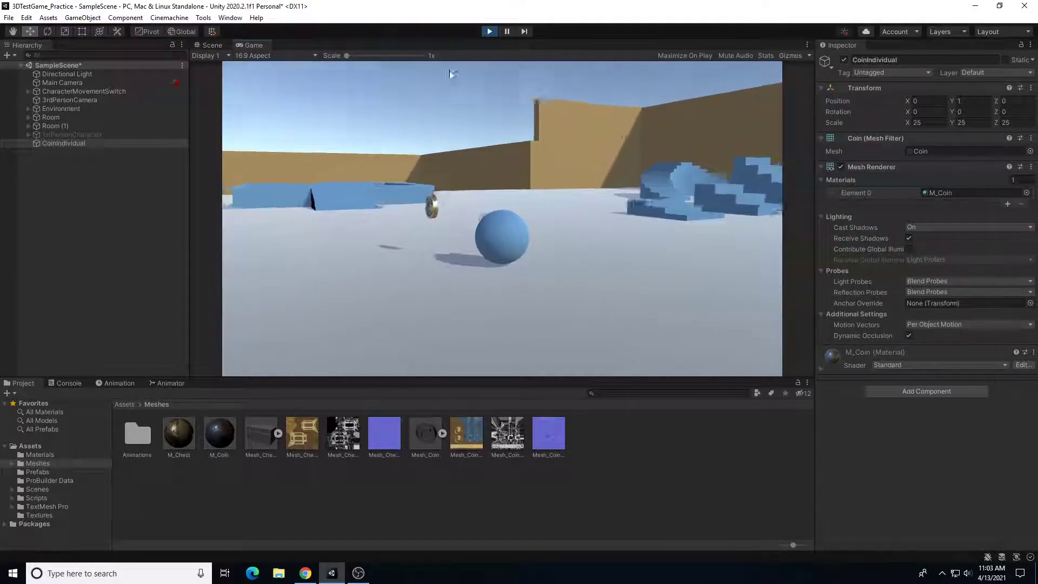
key(w)
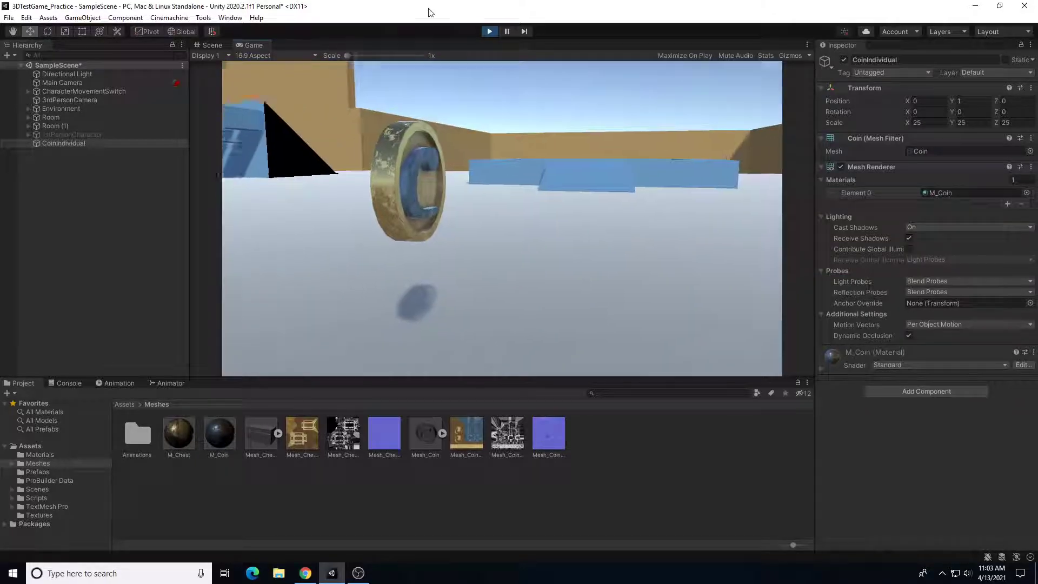
click(490, 31)
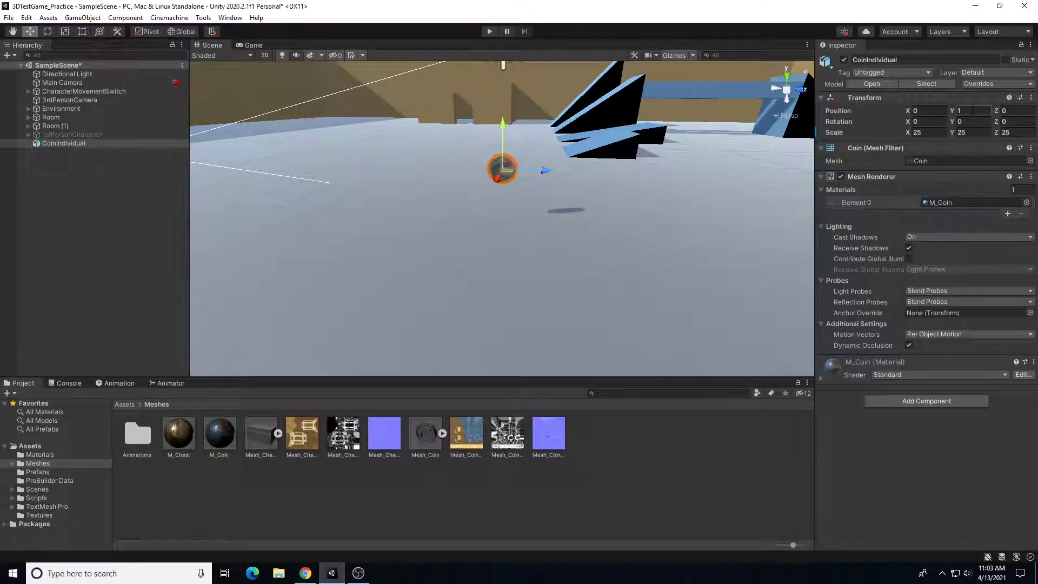
text(.5)
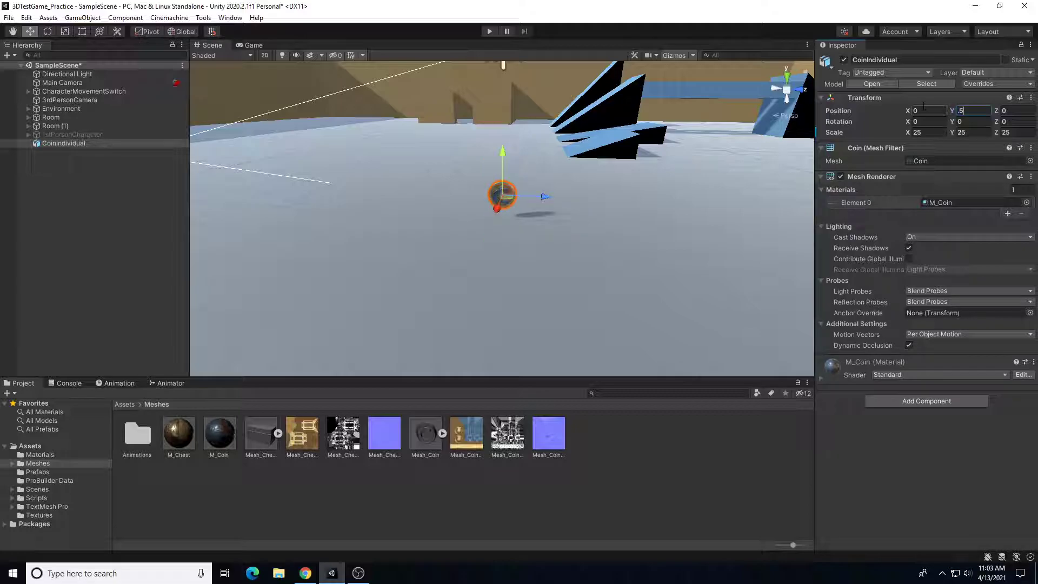
click(488, 32)
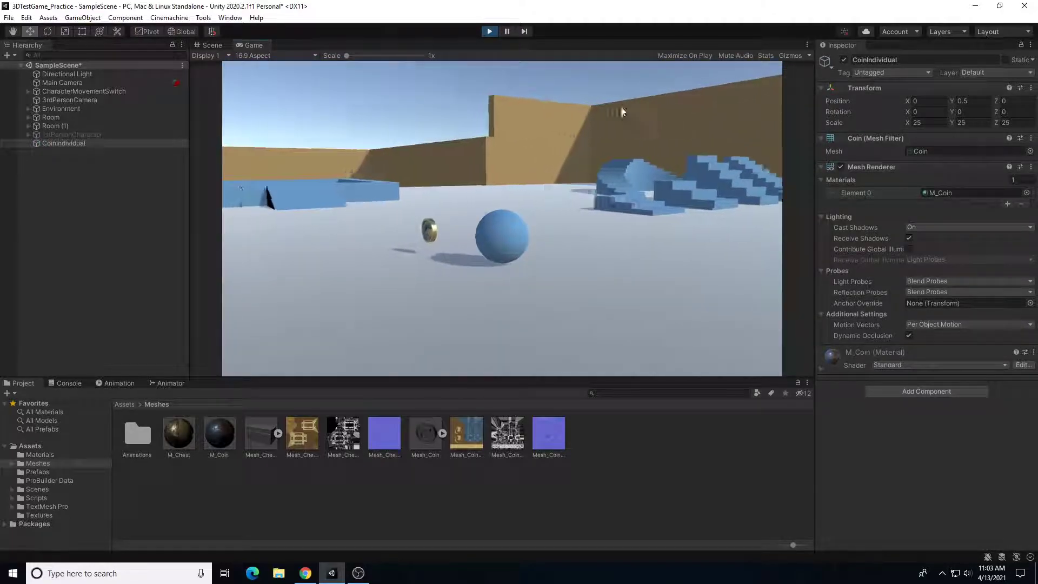
Step: Set Position Y to 0.75, test by walking around the coin, then stop Play
click(489, 31)
click(971, 110)
text(0.75)
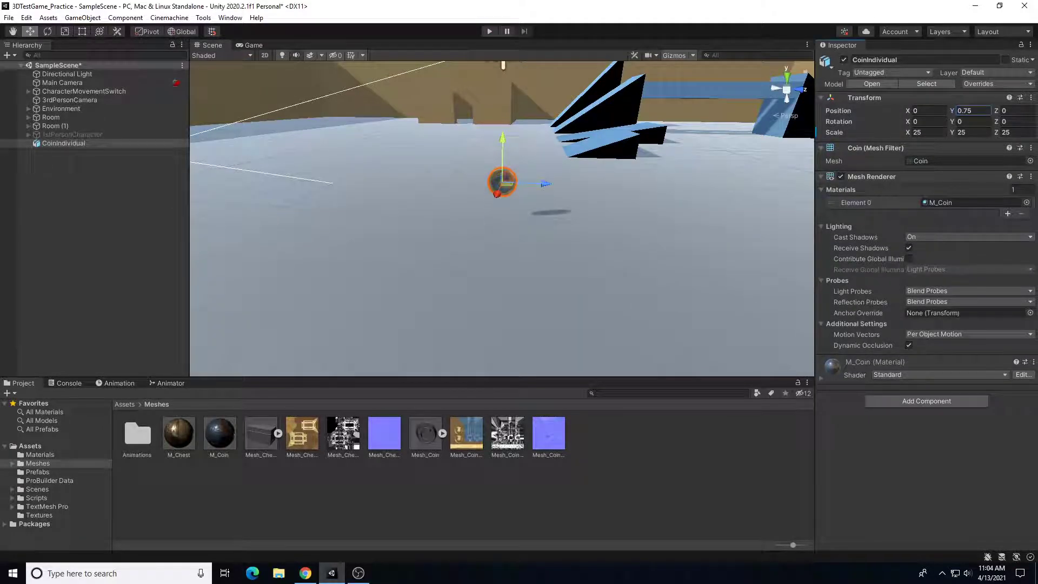
click(489, 31)
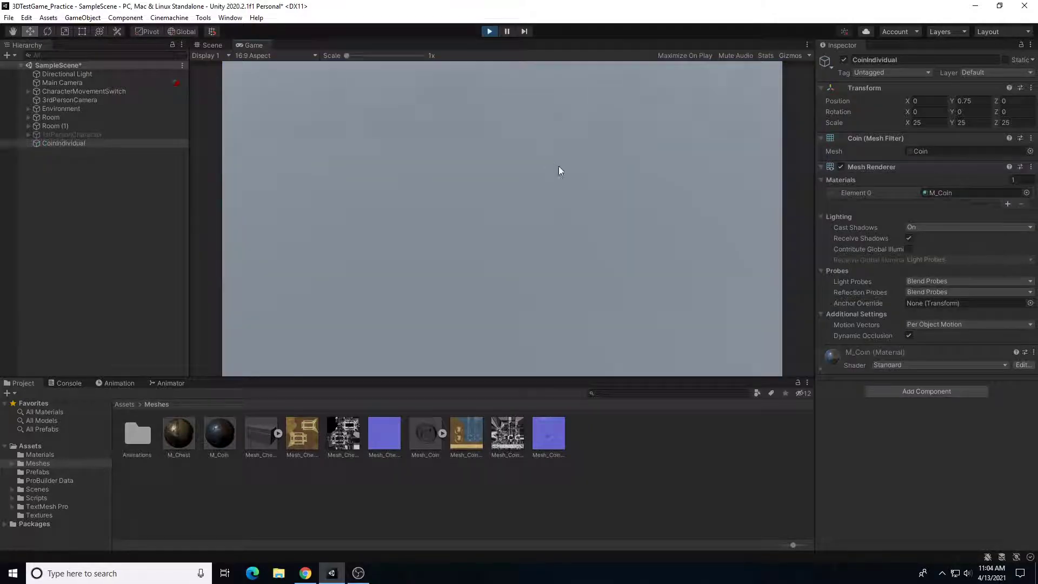
key(w)
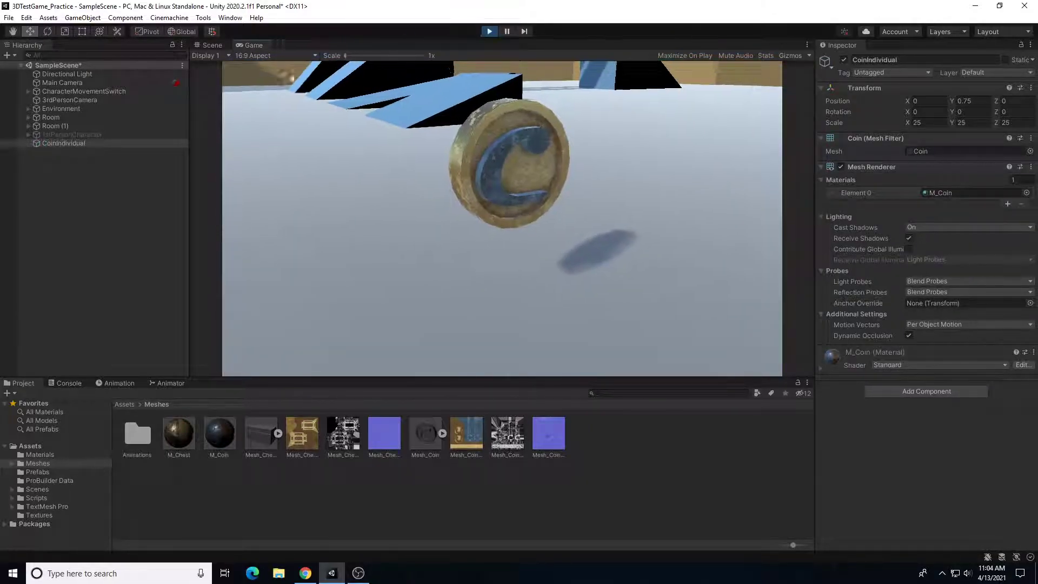
key(d)
key(a)
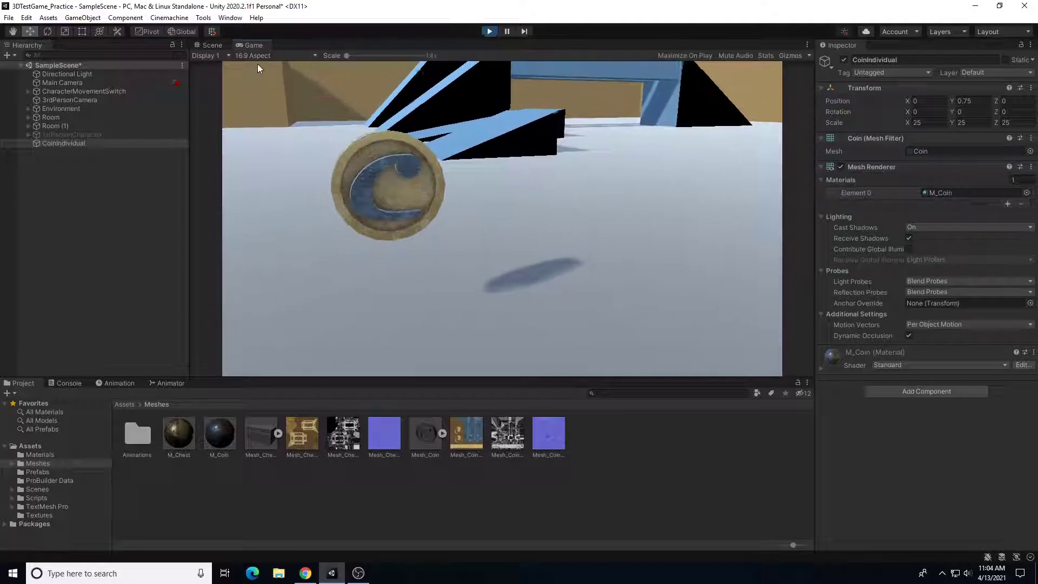
key(s)
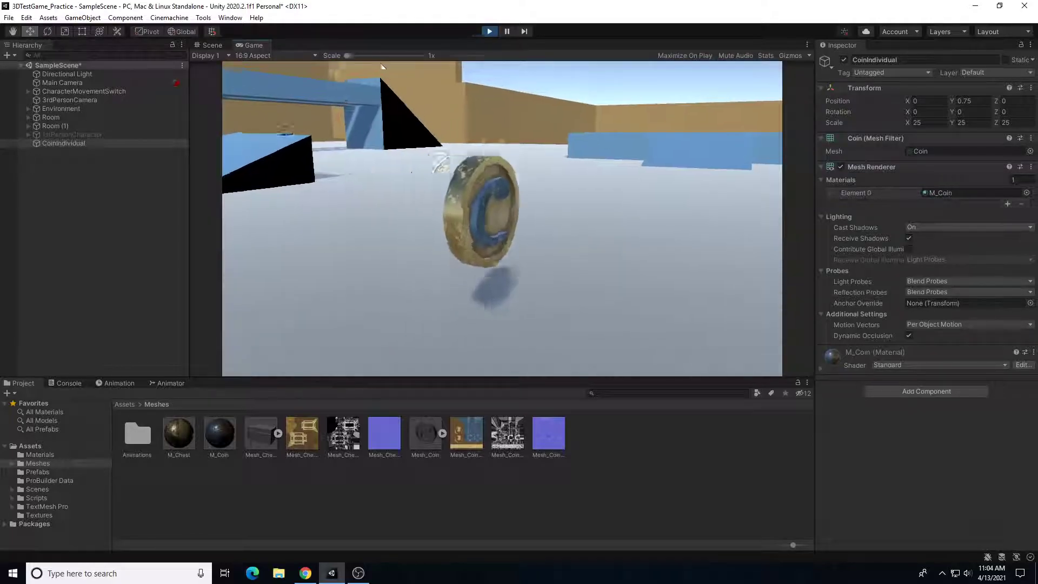
click(490, 32)
right_drag(541, 178, 644, 173)
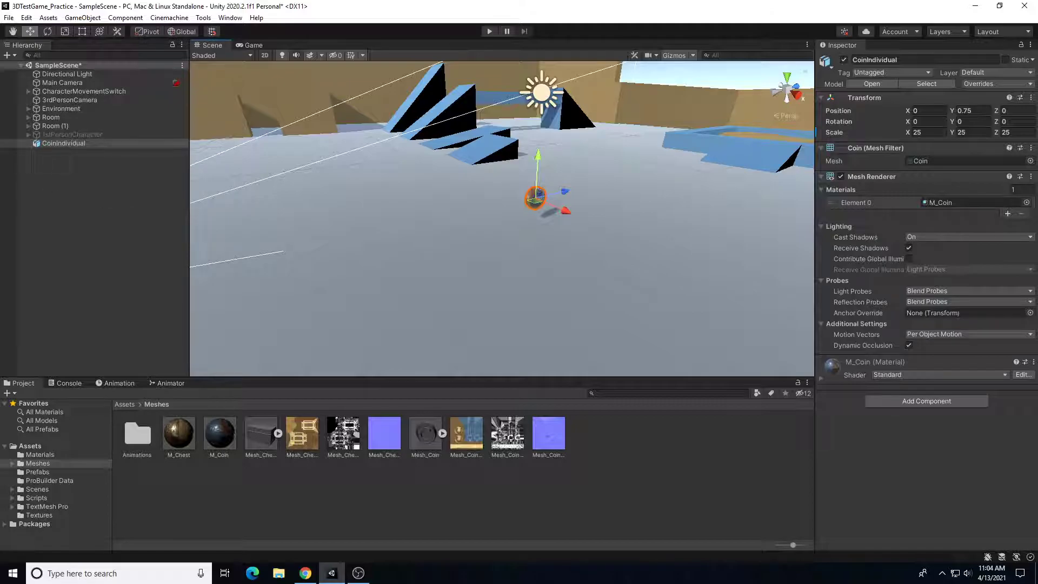
Step: Add a Box Collider to CoinIndividual and tick Is Trigger
key(alt+Tab)
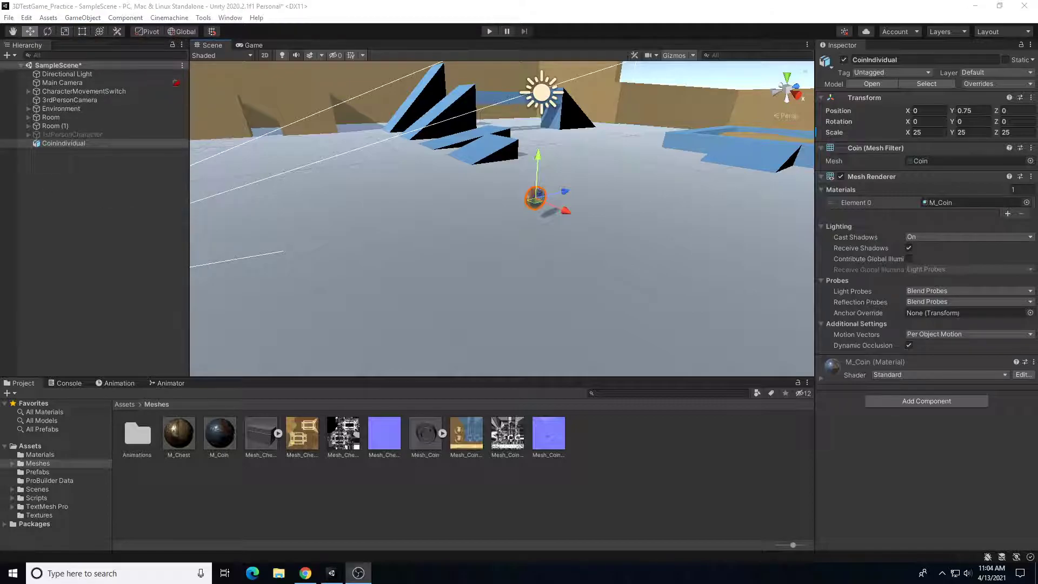
click(57, 144)
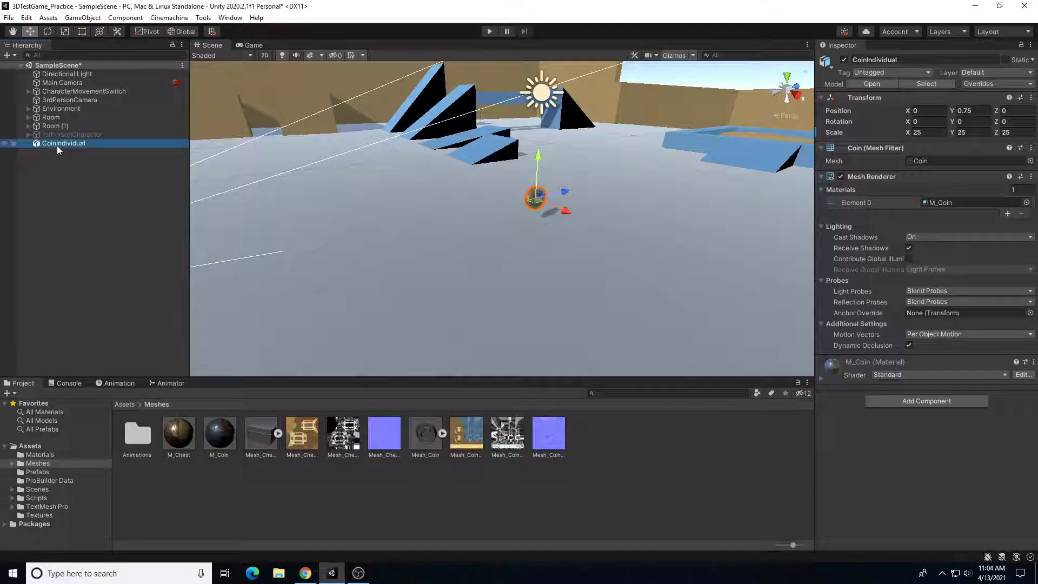
click(821, 175)
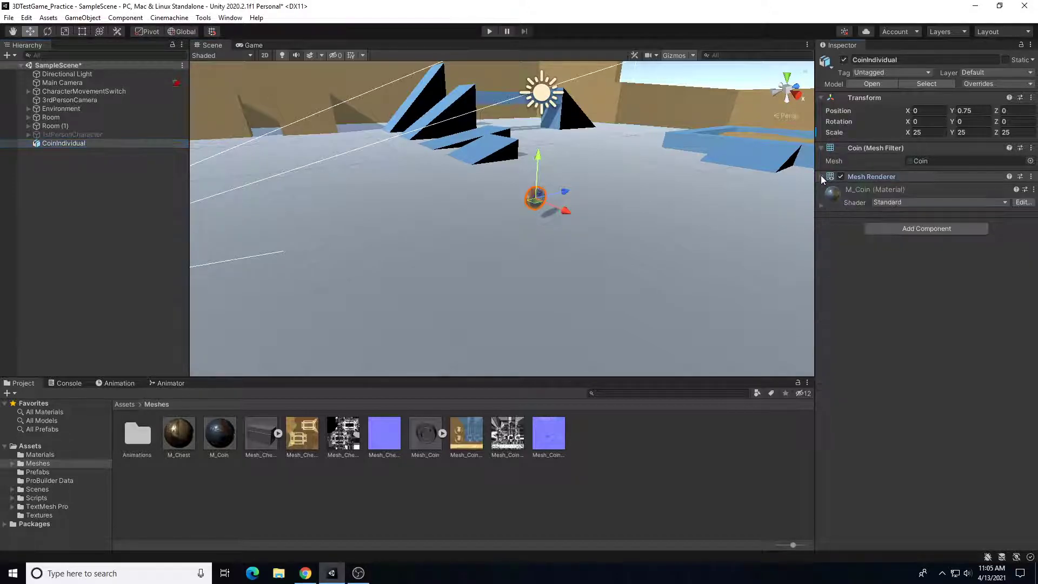
click(909, 229)
text(box)
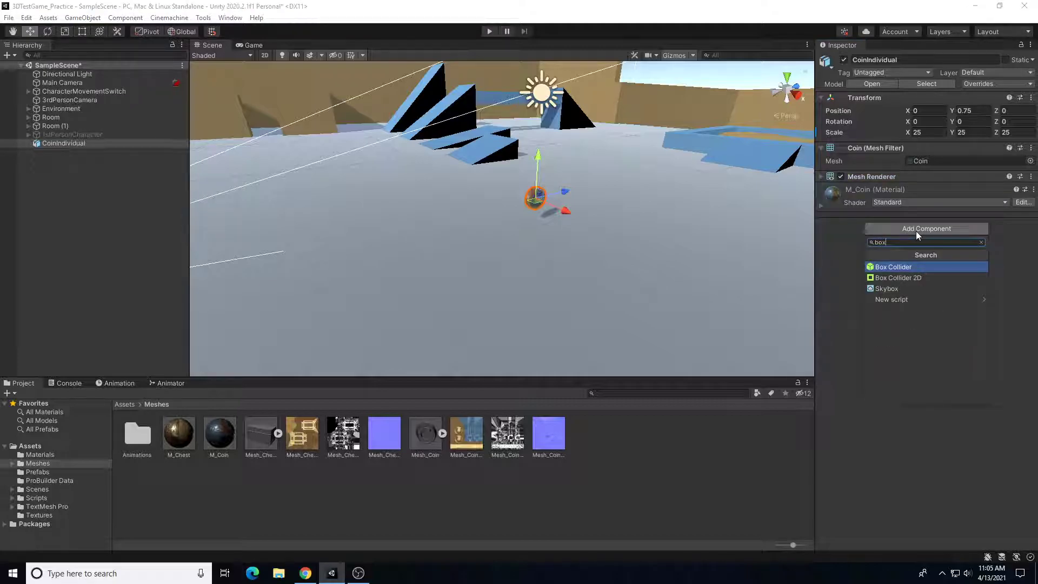
click(888, 267)
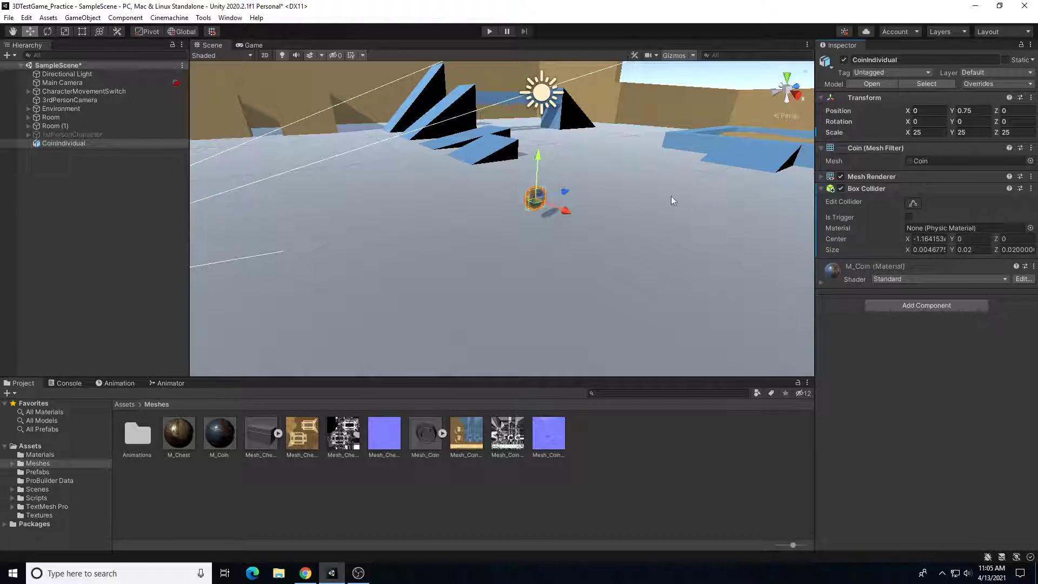
scroll(649, 223, up, 5)
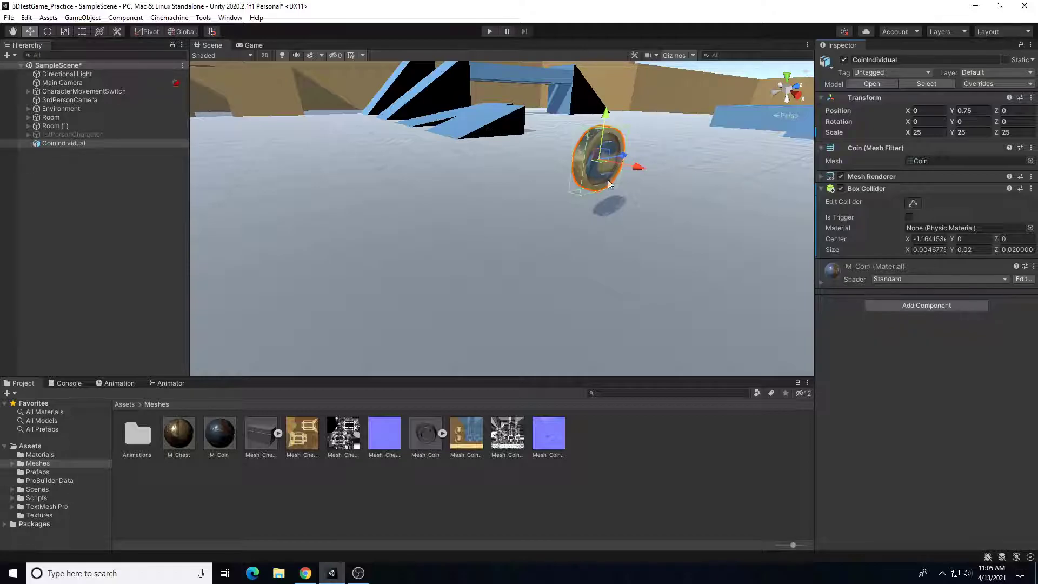
click(909, 218)
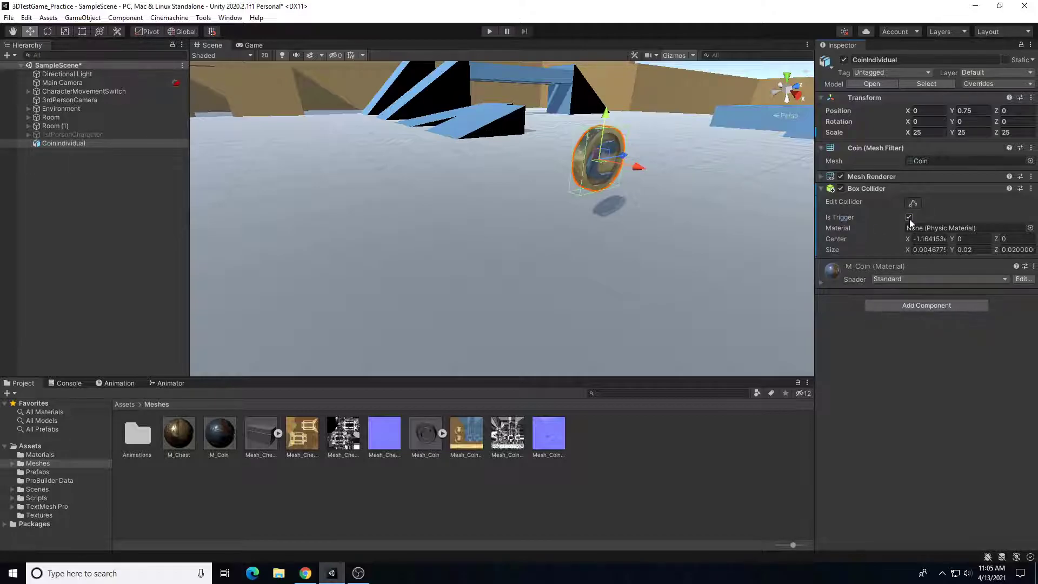
click(906, 306)
Step: Add a Rigidbody component to CoinIndividual, then reselect it in the Hierarchy
text(rigid)
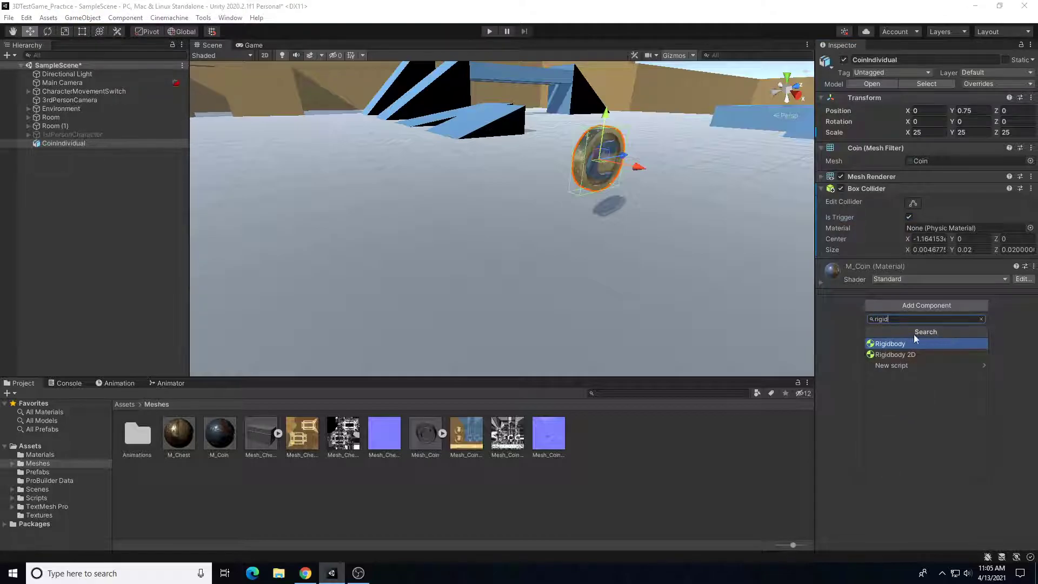
click(896, 346)
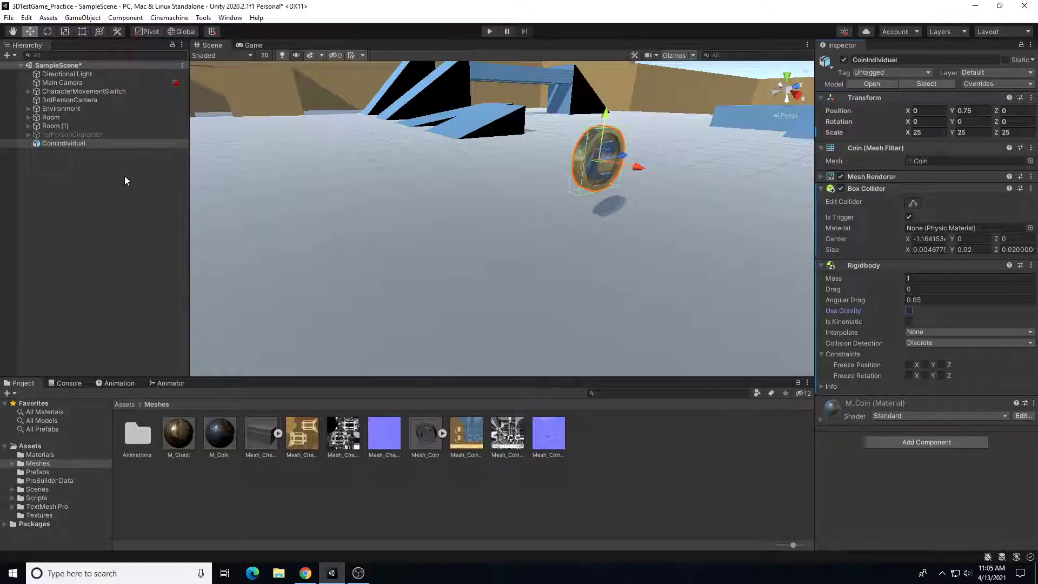
click(67, 143)
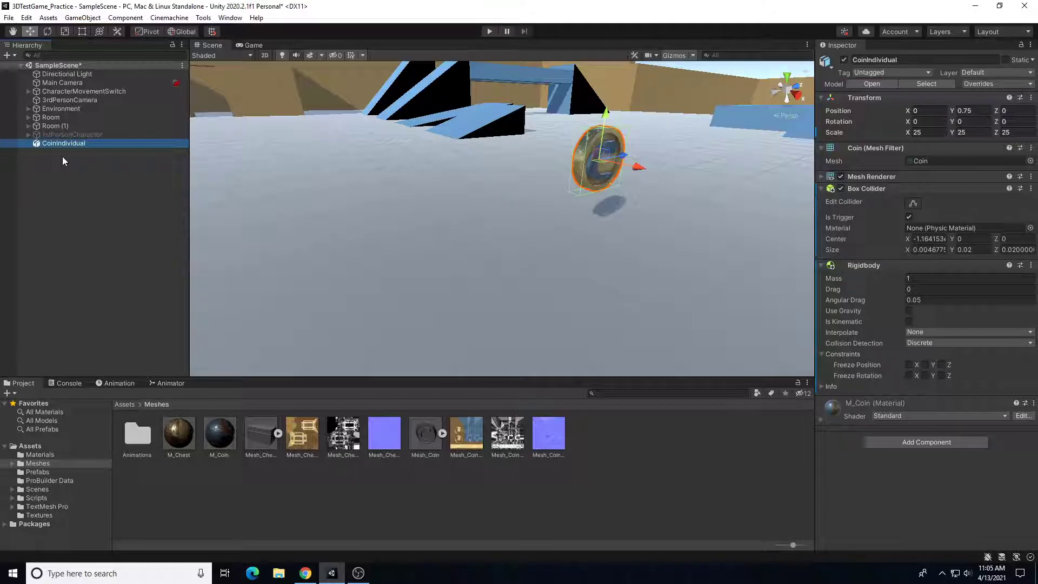
Step: Duplicate the coin, rename the copy CoinForChest and deactivate it, then reselect CoinIndividual
key(ctrl+d)
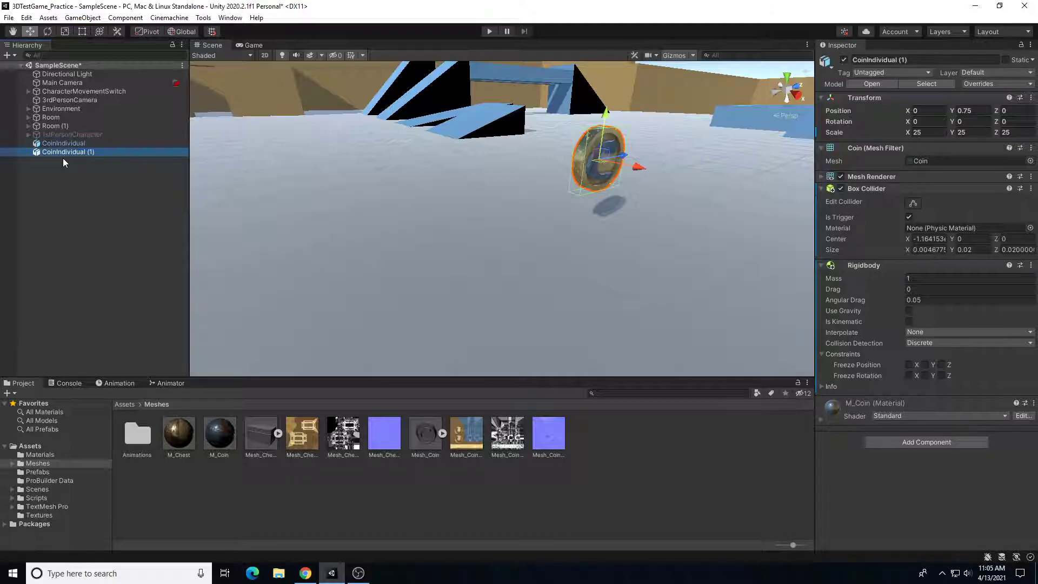
click(869, 60)
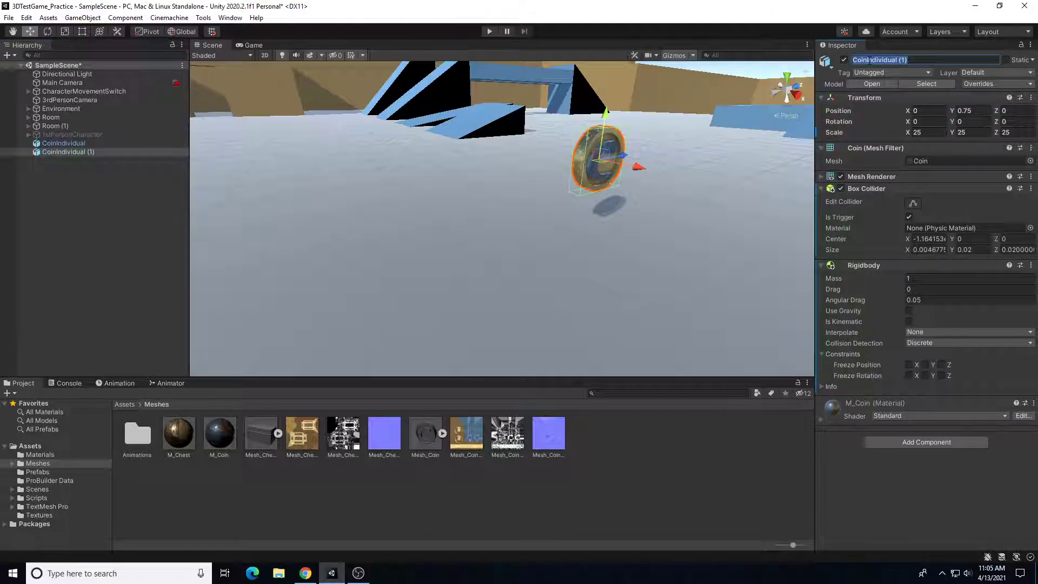
text(For)
key(BackSpace)
key(BackSpace)
text(hest)
key(Return)
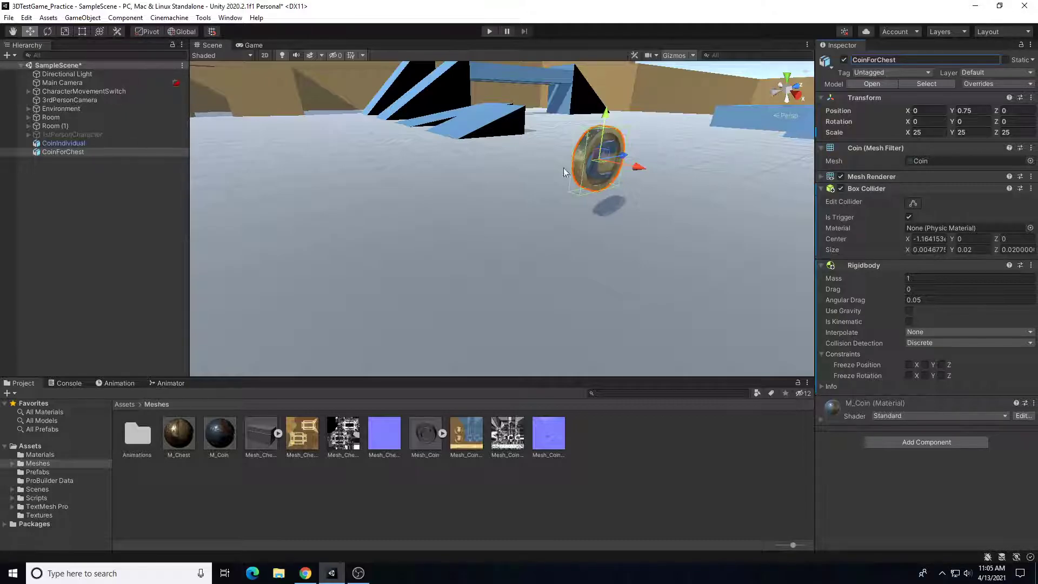
click(845, 60)
click(96, 172)
click(73, 144)
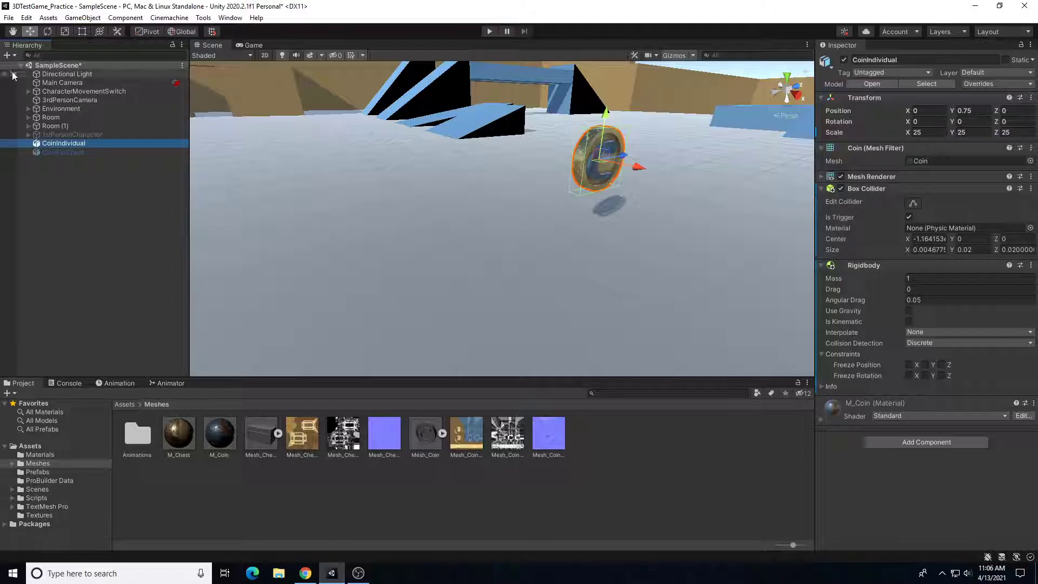
Step: Create an empty object named CoinBaseA and reset its Transform to 0, 0, 0
click(8, 56)
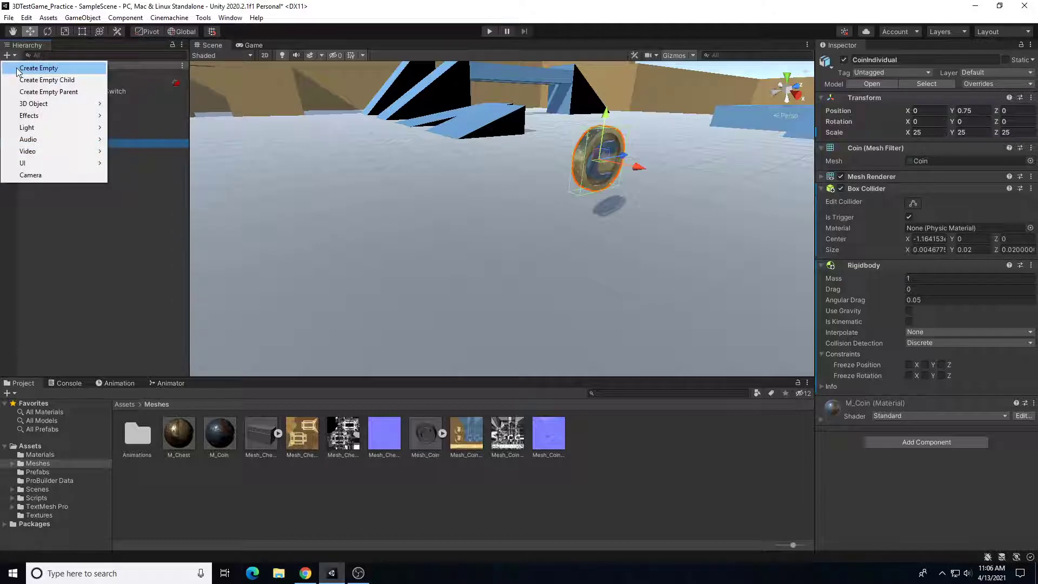
click(21, 68)
text(Co)
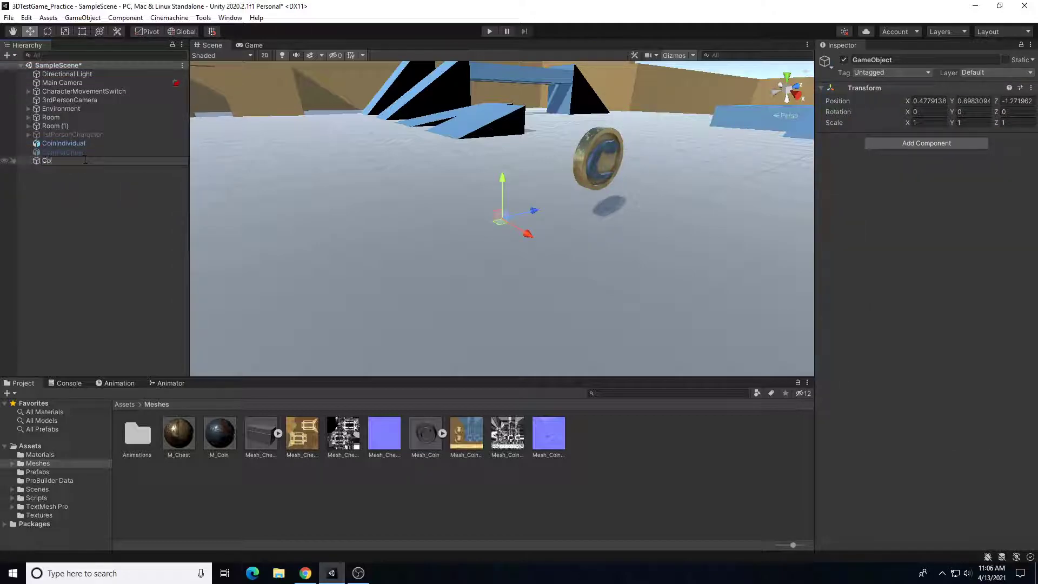
text(inBaseA)
key(Return)
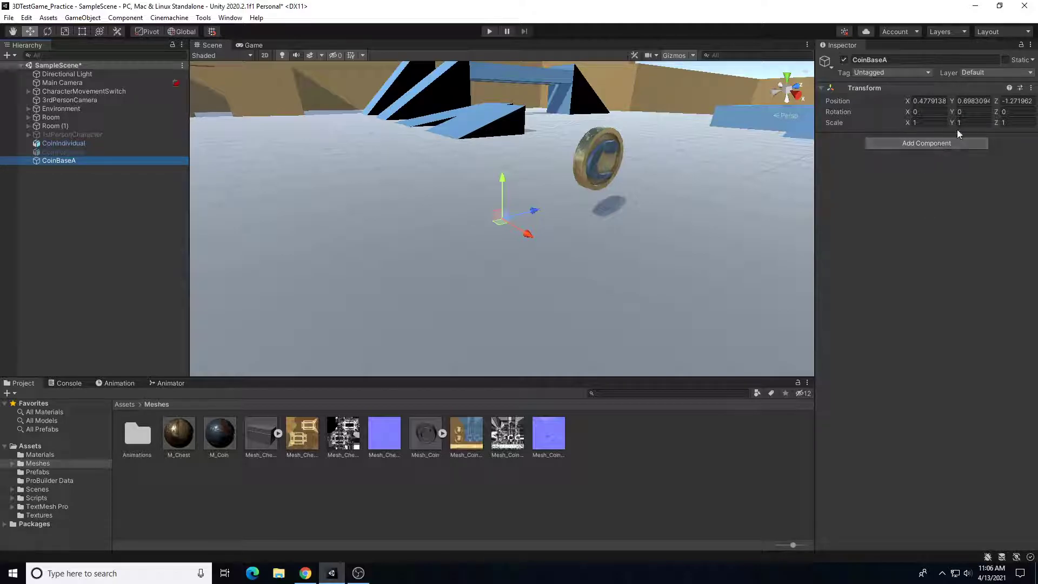
click(1030, 88)
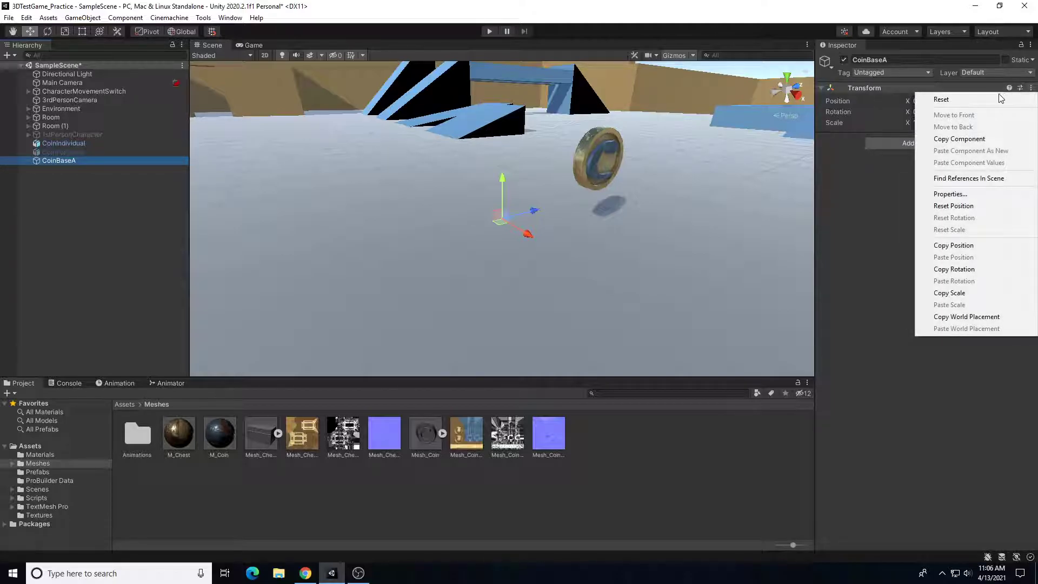
click(941, 100)
right_drag(541, 227, 485, 248)
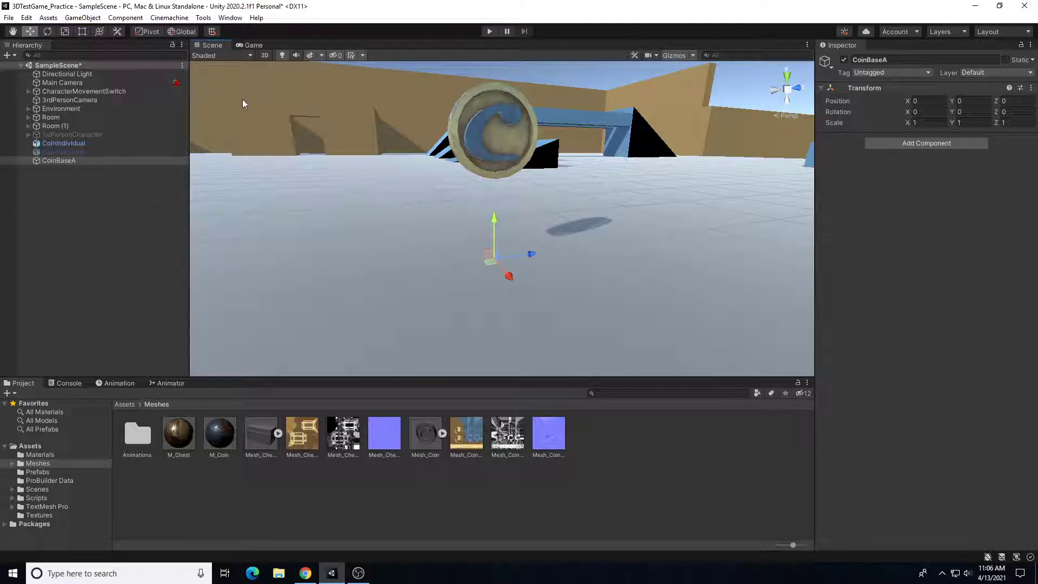
click(67, 142)
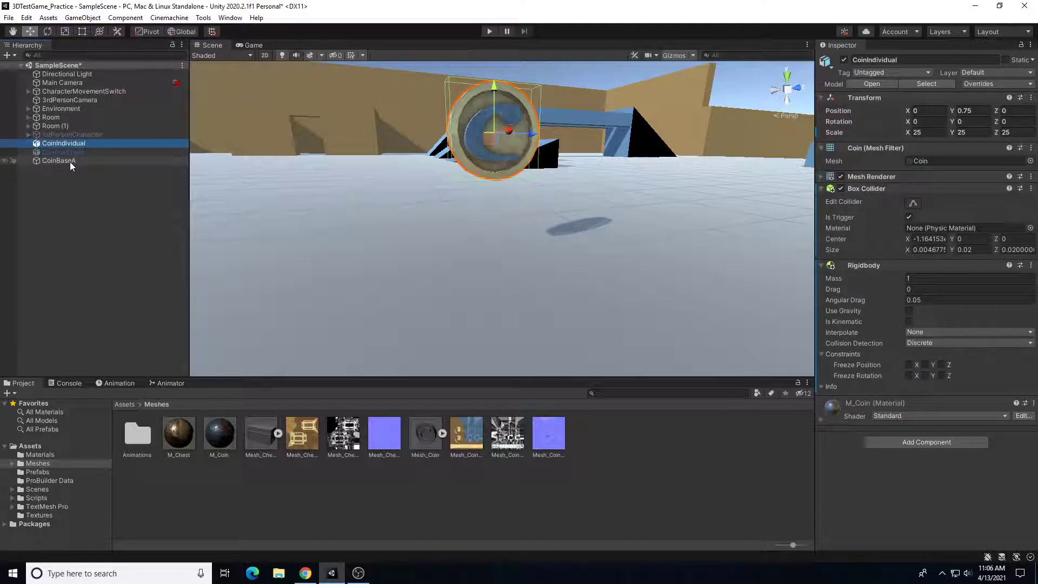
Step: Drag CoinIndividual onto CoinBaseA and frame the parent to confirm the coin follows it
mouse_move(67, 145)
mouse_down()
mouse_move(65, 135)
mouse_move(54, 160)
mouse_up()
click(62, 153)
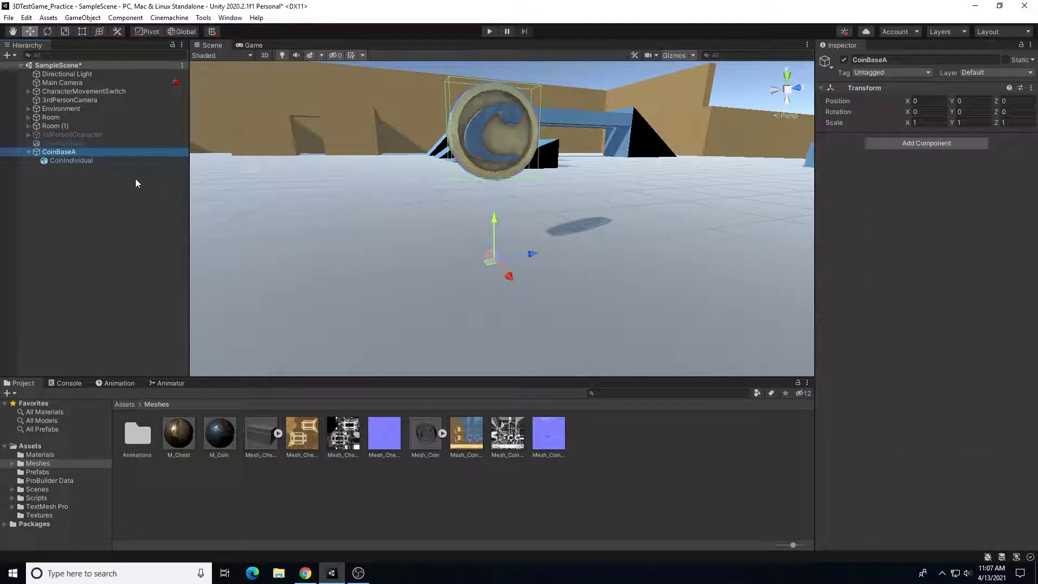
key(f)
mouse_move(524, 229)
mouse_down()
mouse_move(621, 220)
mouse_move(556, 206)
mouse_move(522, 227)
mouse_up()
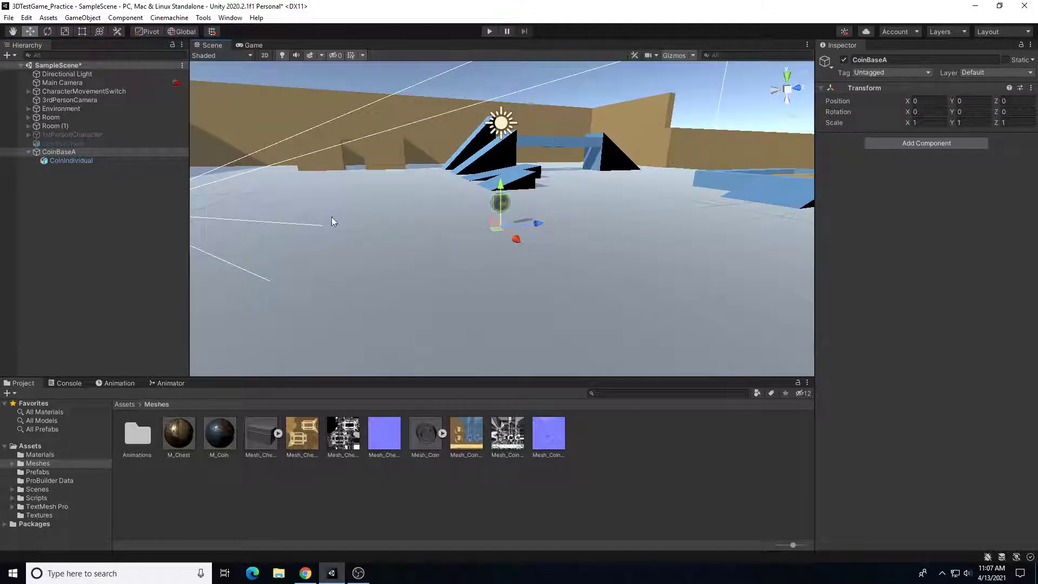
click(70, 161)
alt+drag(452, 217, 465, 257)
scroll(465, 257, up, 5)
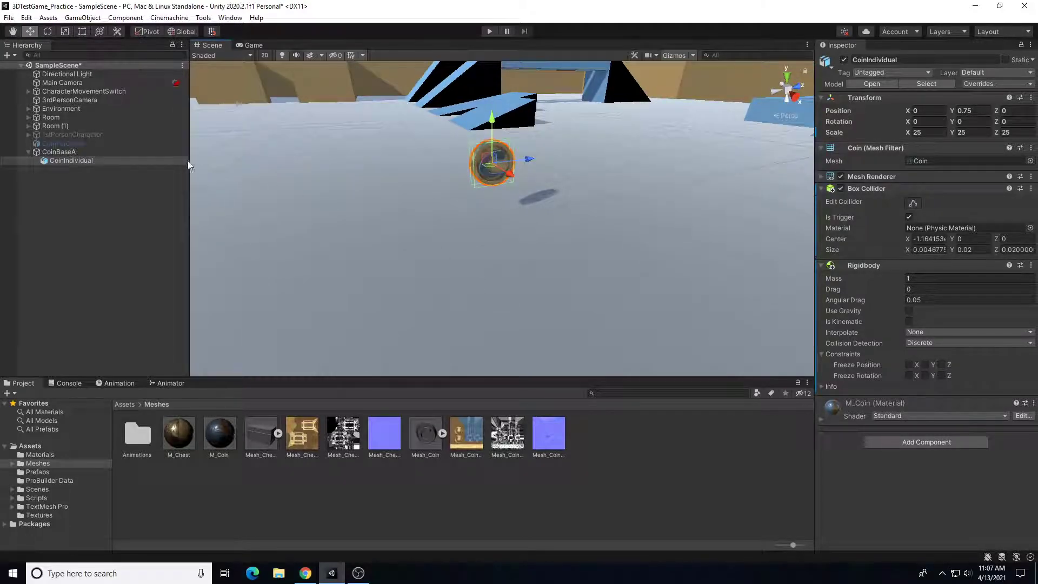
click(76, 151)
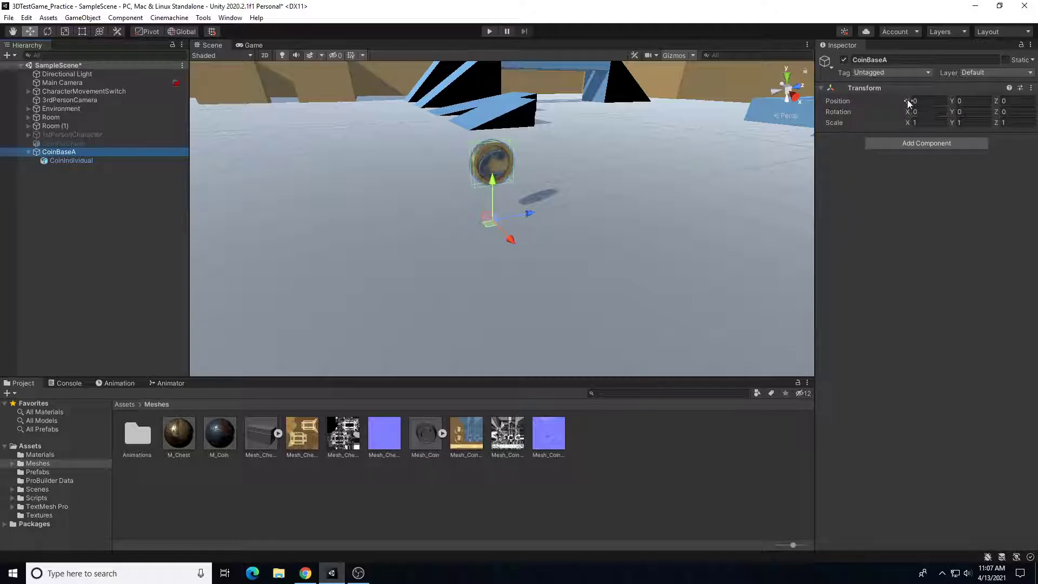
Step: Add a new Coin tag in Tags and Layers, then reselect the CoinIndividual coin
click(923, 73)
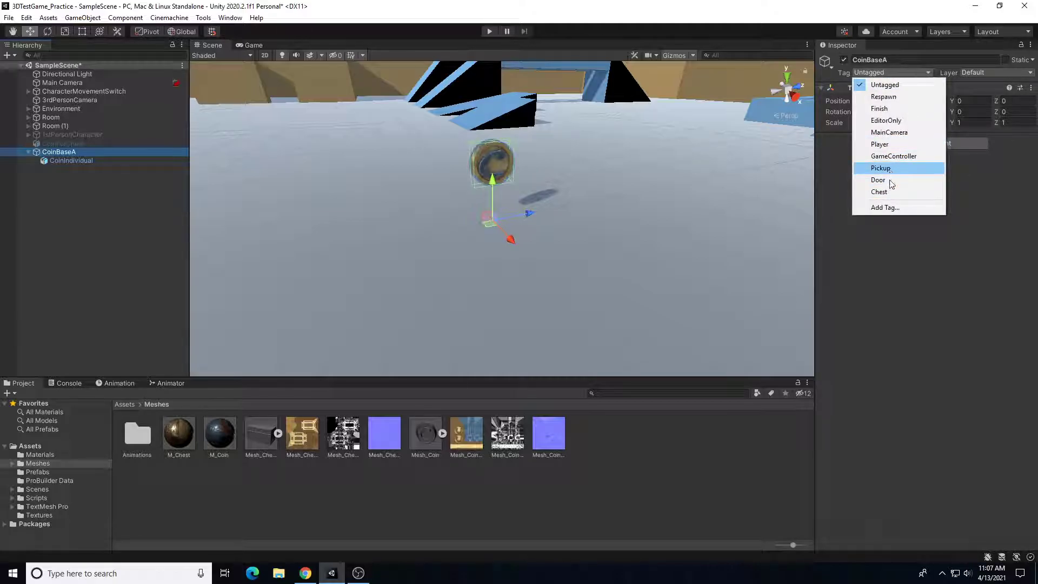
click(891, 209)
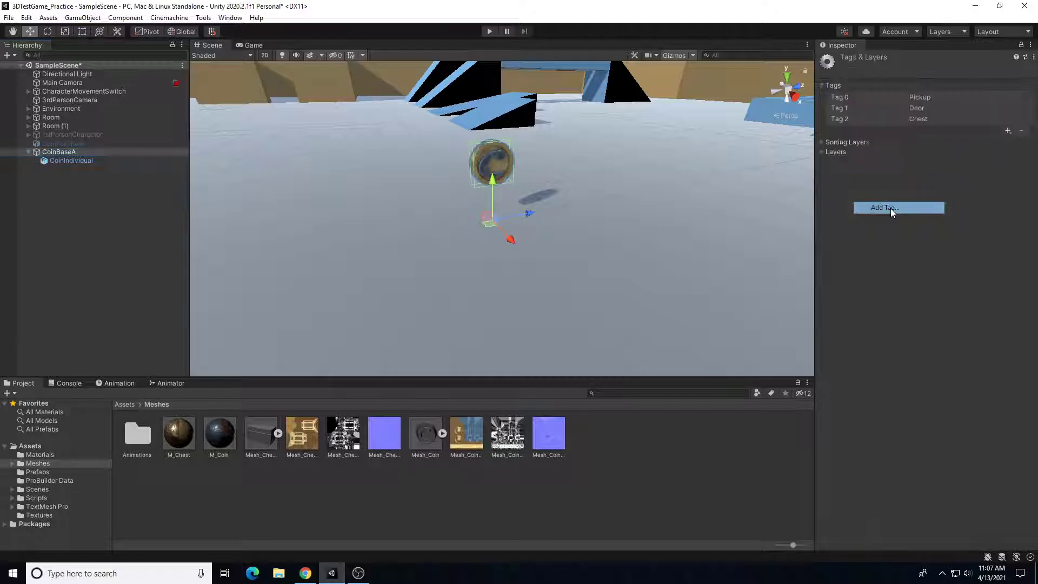
click(1007, 131)
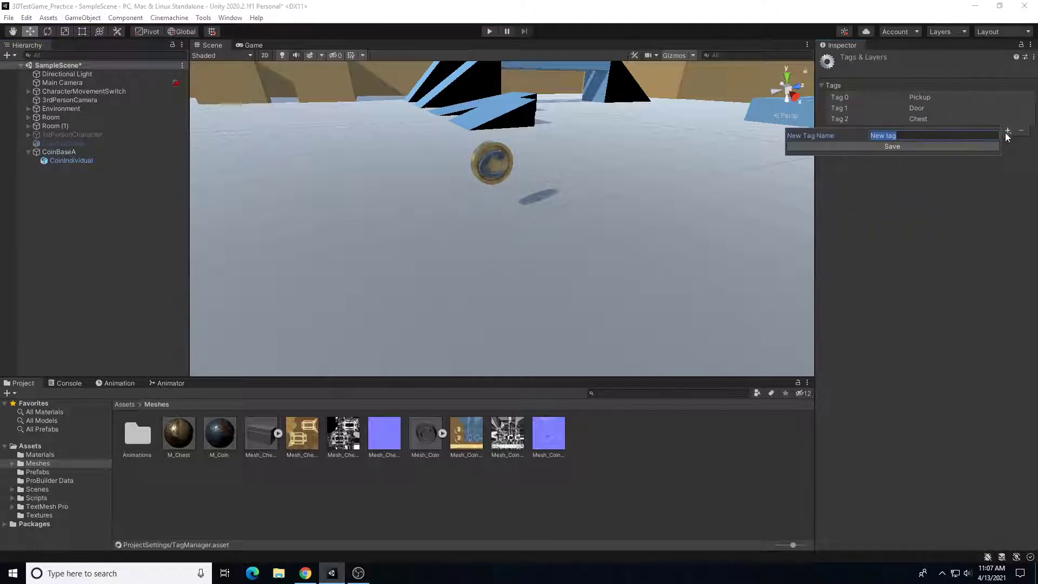
click(906, 144)
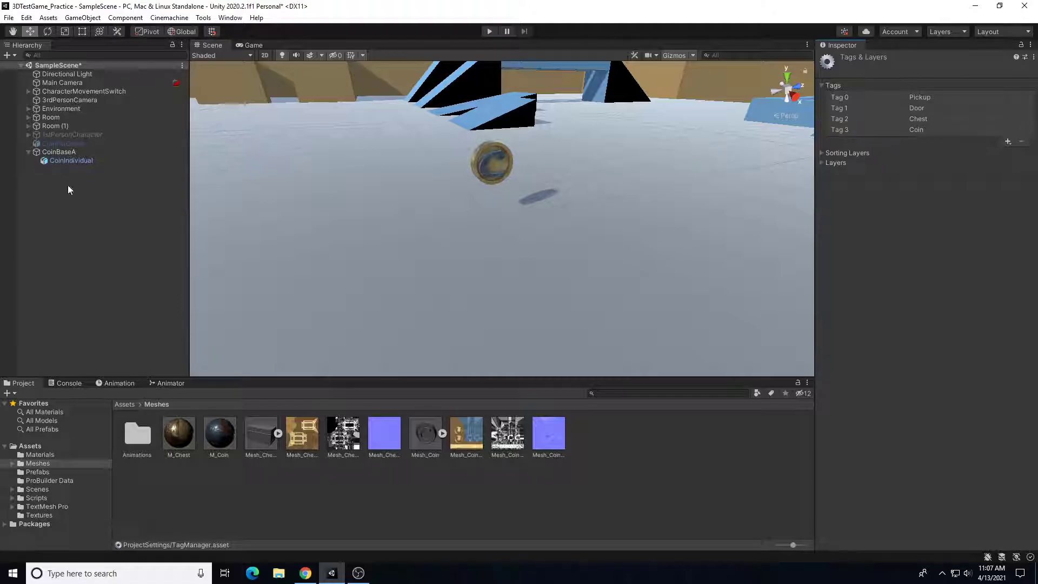
click(67, 162)
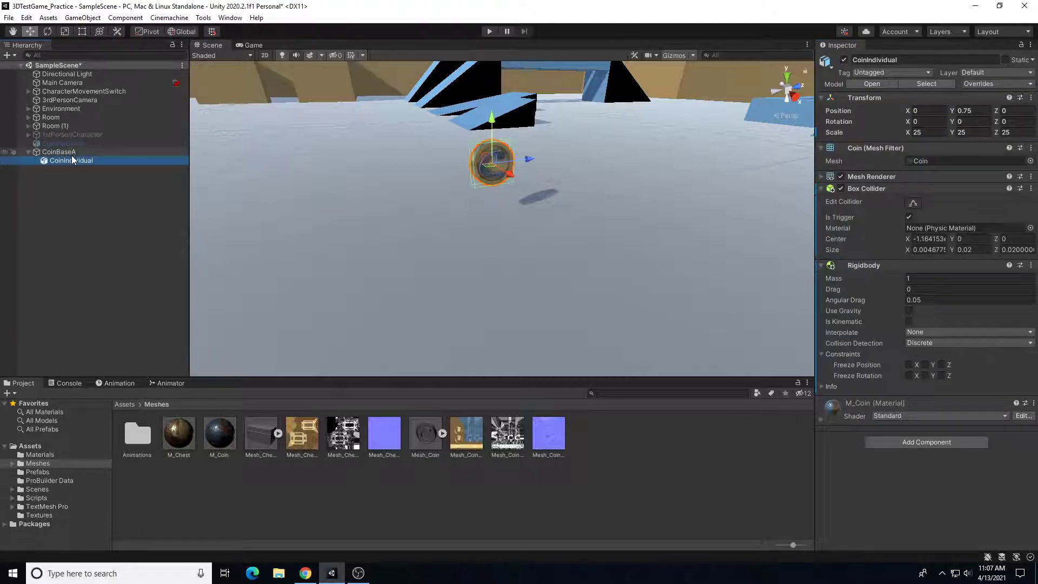
Step: Set the CoinIndividual coin's tag from Untagged to Pickup in the Inspector
click(916, 73)
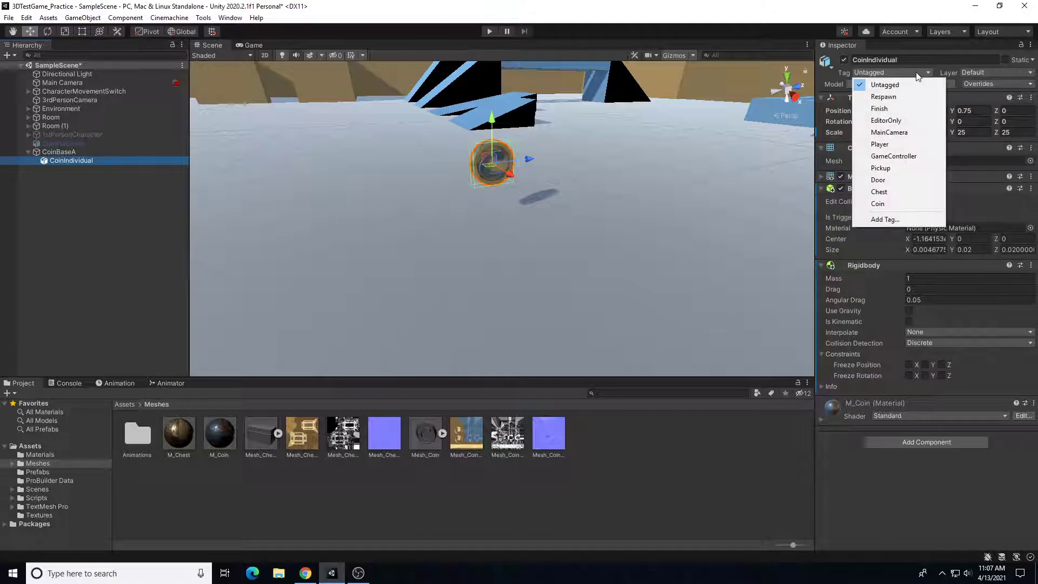
click(889, 170)
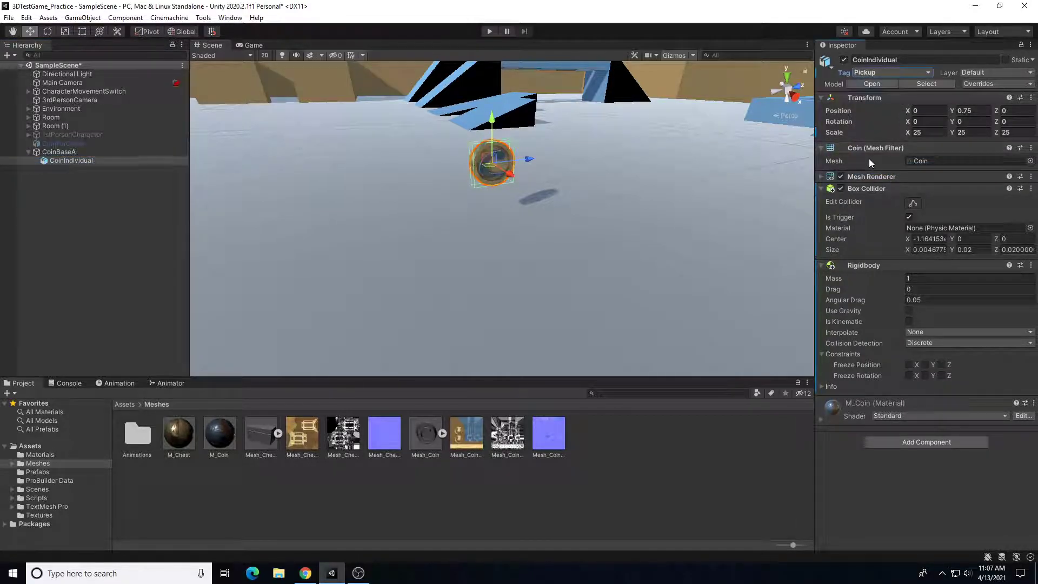